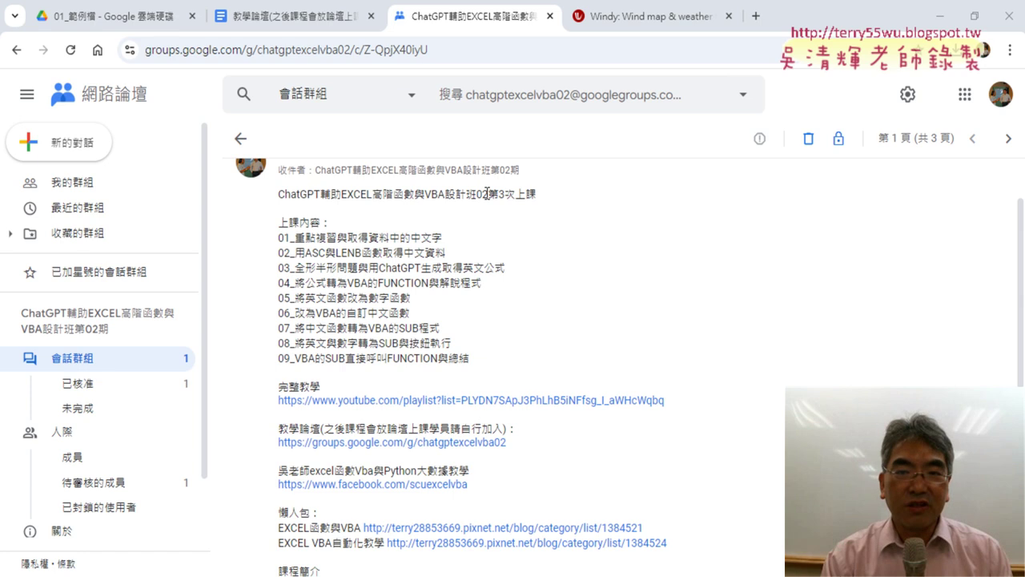
# Step: Highlight 第3次上課 in the post title, 中文字 in topic 01 and ASC in topic 02
pyautogui.moveTo(487, 193); pyautogui.dragTo(537, 194)
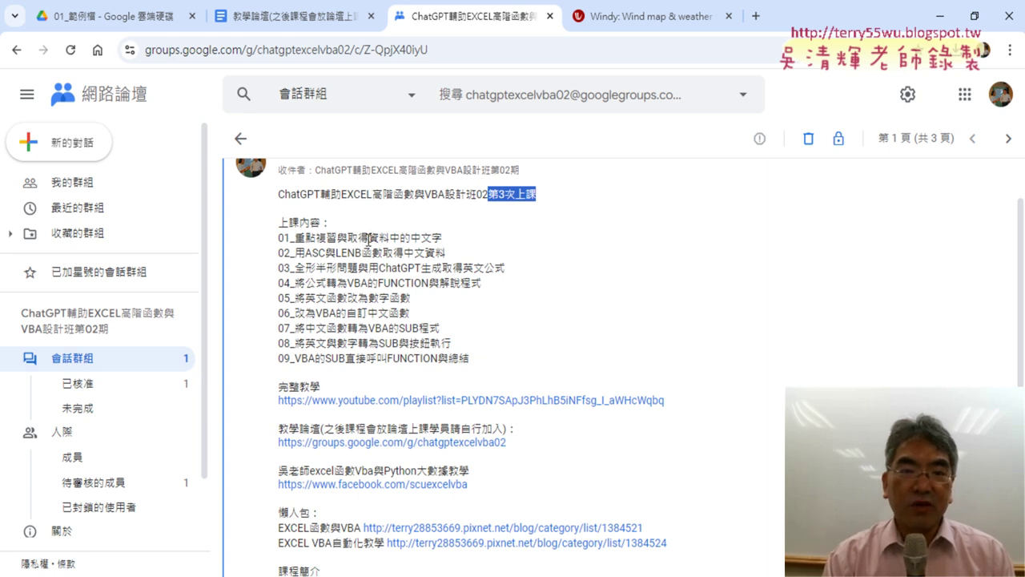
pyautogui.moveTo(369, 238); pyautogui.dragTo(449, 243)
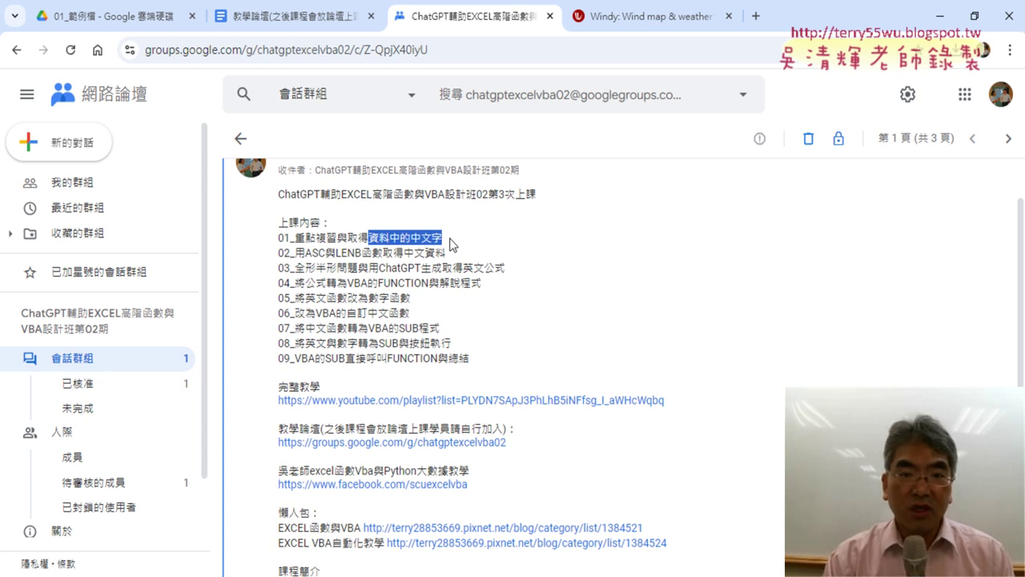
pyautogui.click(408, 236)
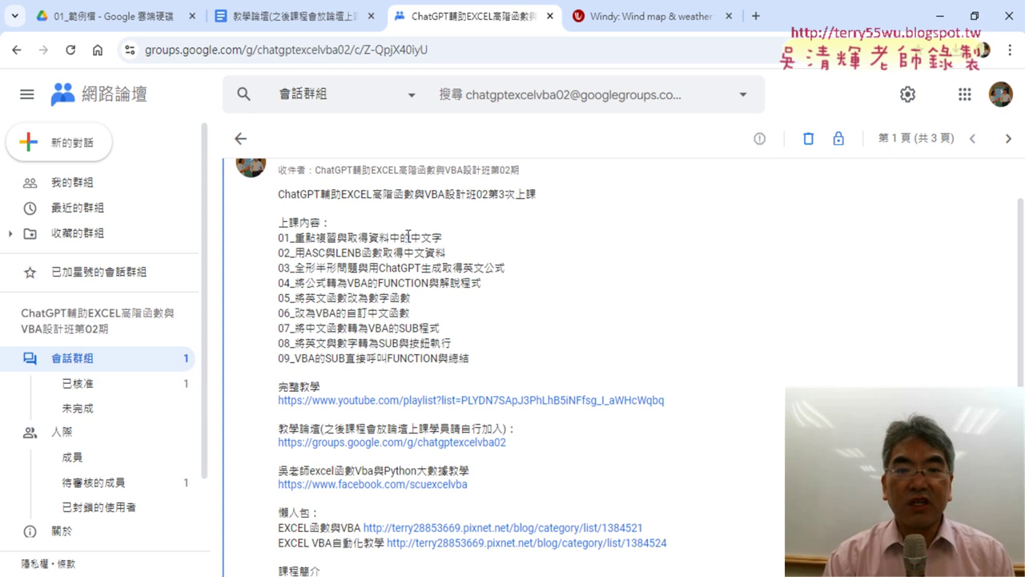
pyautogui.moveTo(410, 237); pyautogui.dragTo(443, 238)
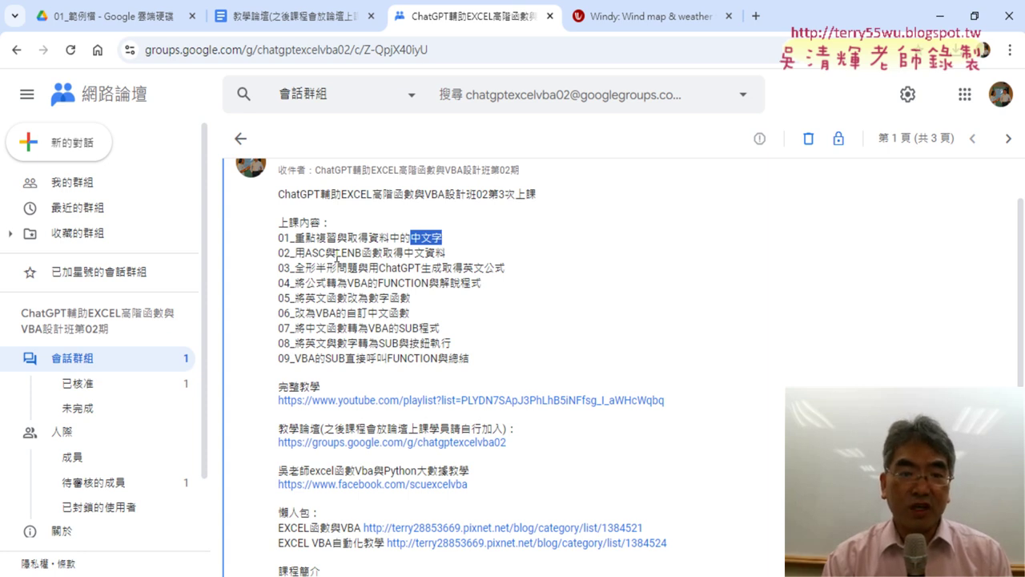
pyautogui.moveTo(304, 254); pyautogui.dragTo(326, 255)
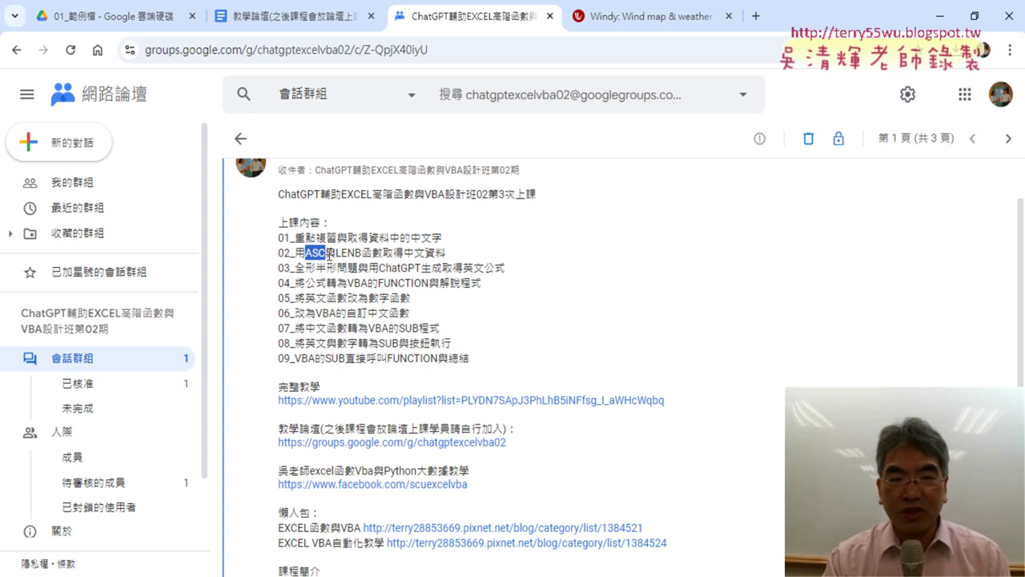
pyautogui.click(308, 254)
pyautogui.moveTo(305, 250); pyautogui.dragTo(326, 253)
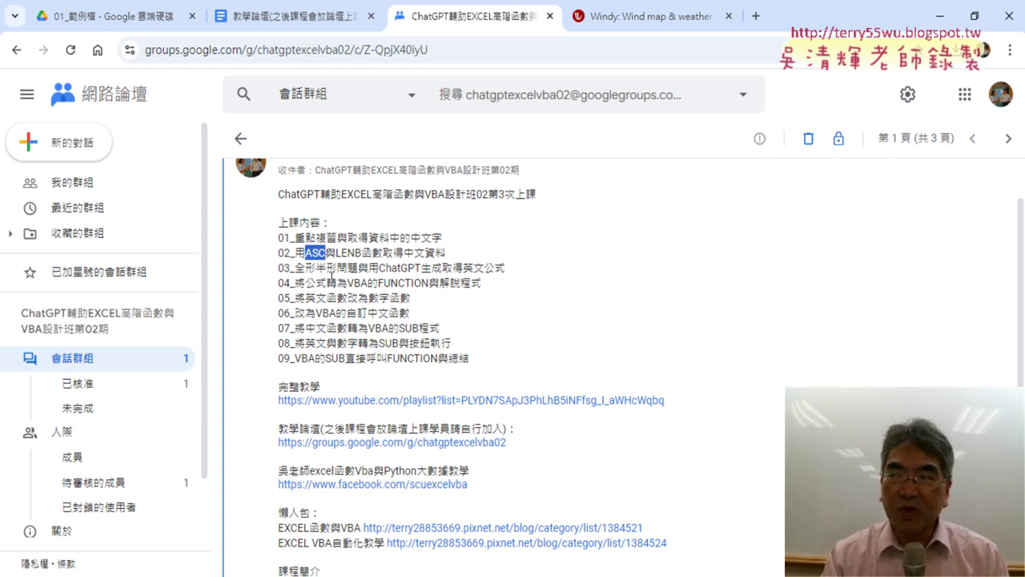
# Step: Highlight the key phrases in topics 04, 05 and 09, then open the full-course YouTube playlist
pyautogui.moveTo(305, 284); pyautogui.dragTo(326, 285)
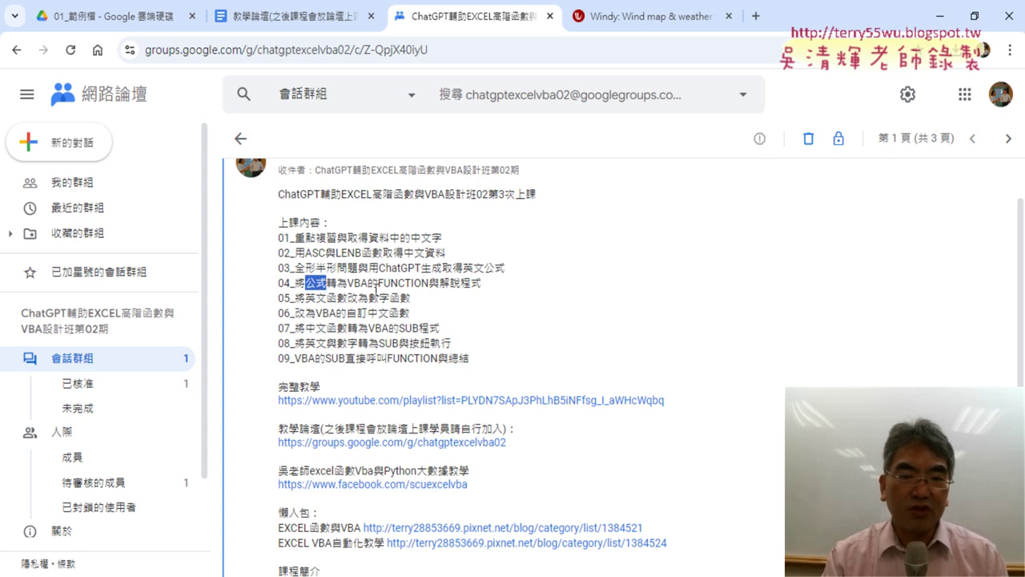
pyautogui.moveTo(347, 283); pyautogui.dragTo(429, 282)
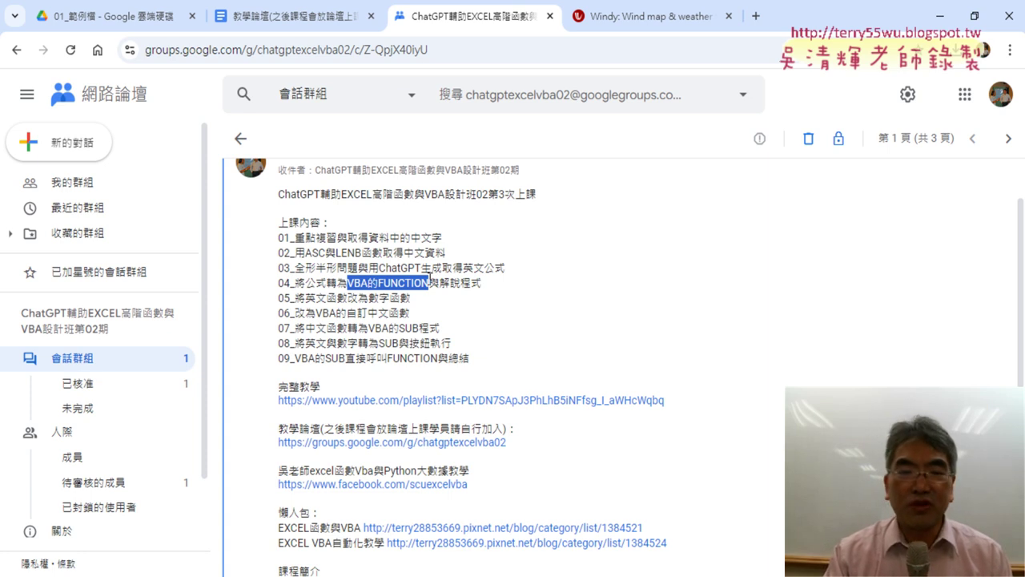
pyautogui.moveTo(306, 284); pyautogui.dragTo(326, 283)
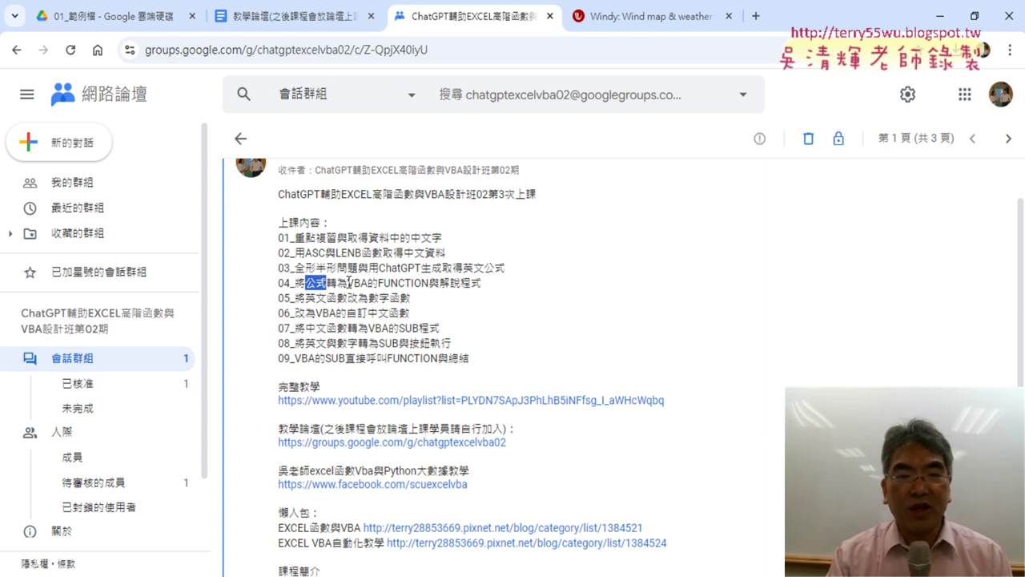
pyautogui.moveTo(346, 284); pyautogui.dragTo(429, 284)
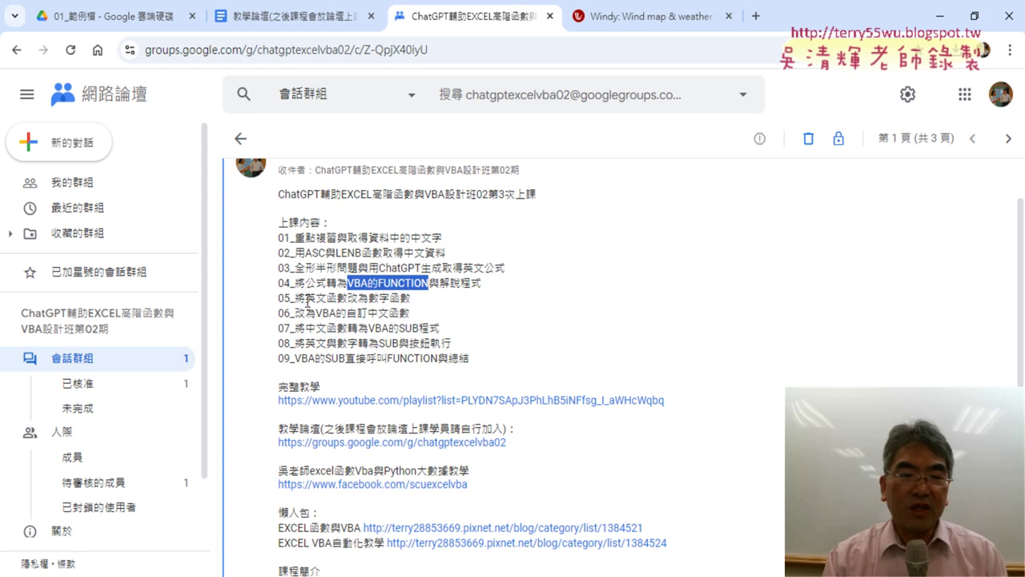
pyautogui.moveTo(306, 298); pyautogui.dragTo(347, 298)
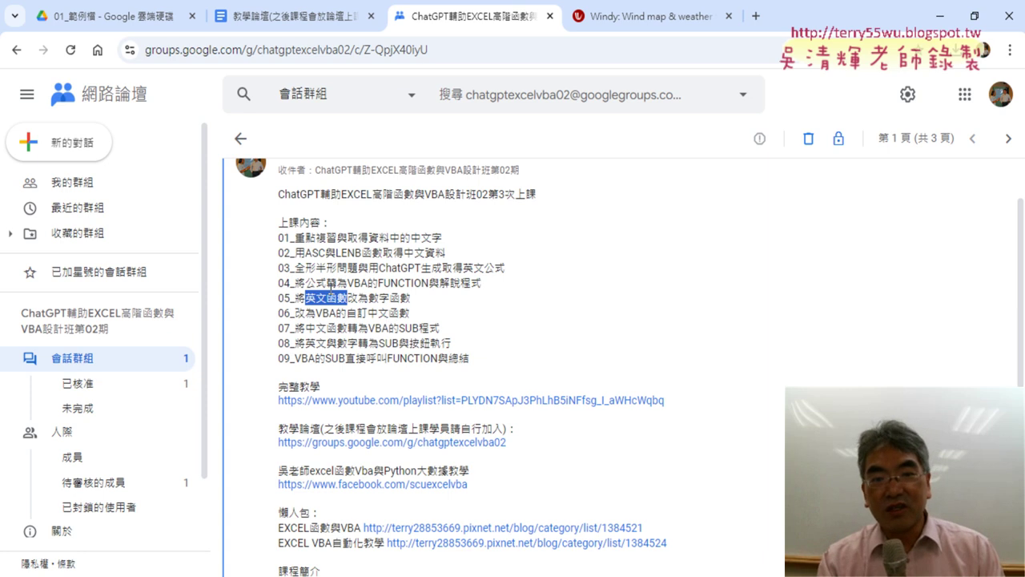
pyautogui.click(306, 282)
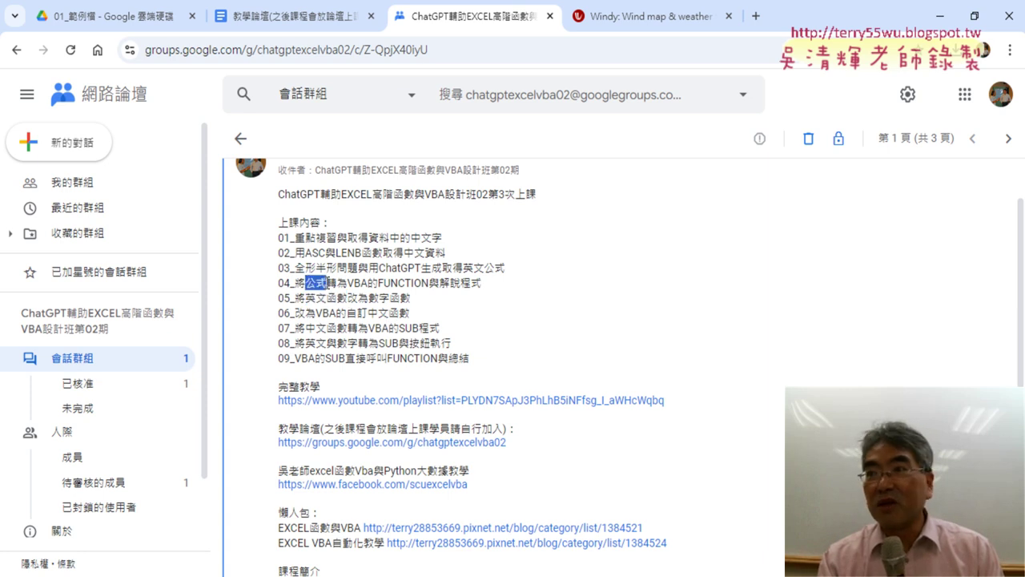
pyautogui.moveTo(327, 285); pyautogui.dragTo(427, 290)
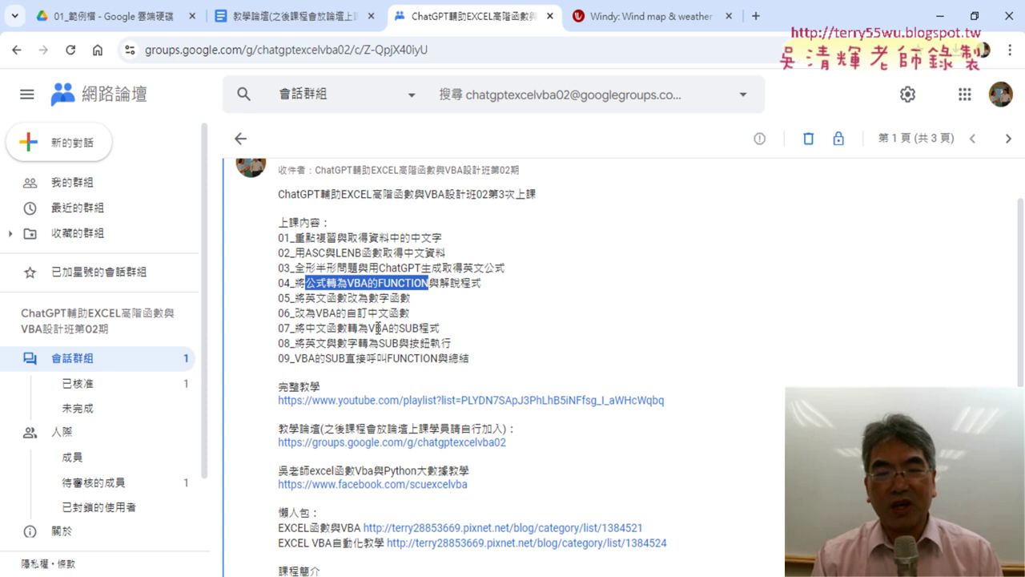
pyautogui.moveTo(471, 358); pyautogui.dragTo(316, 363)
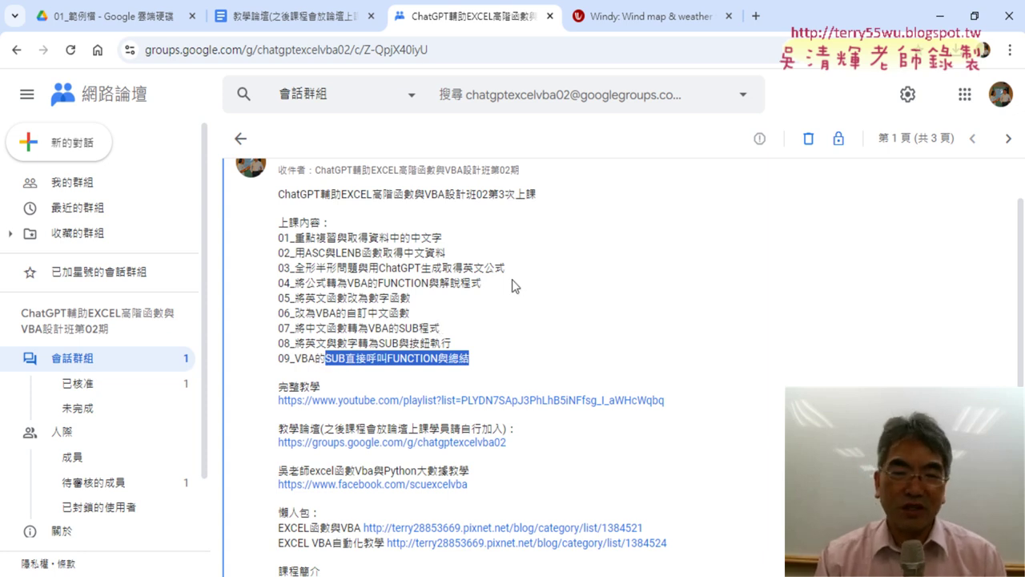
pyautogui.click(484, 409)
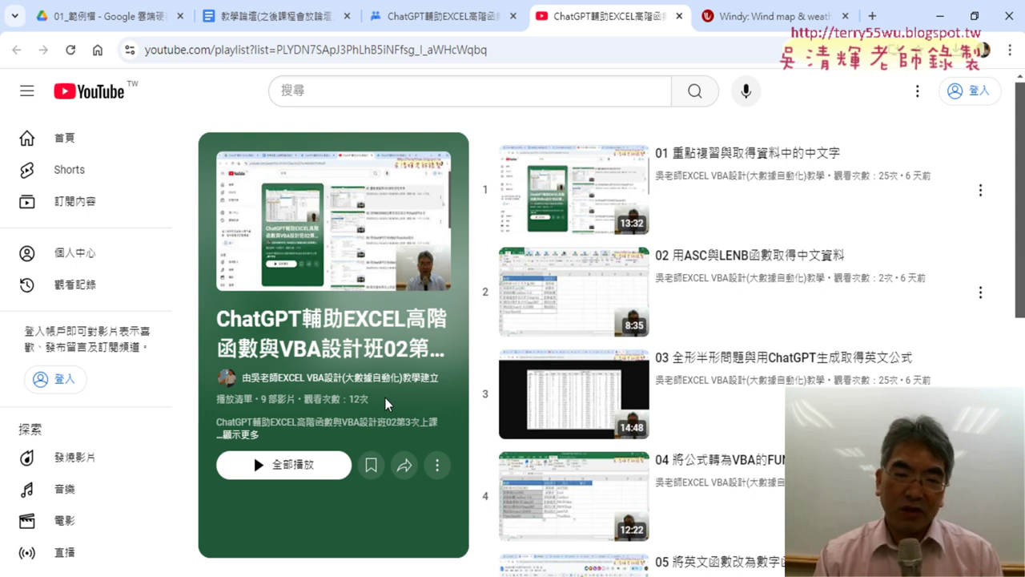
pyautogui.moveTo(370, 399); pyautogui.dragTo(350, 399)
pyautogui.click(406, 405)
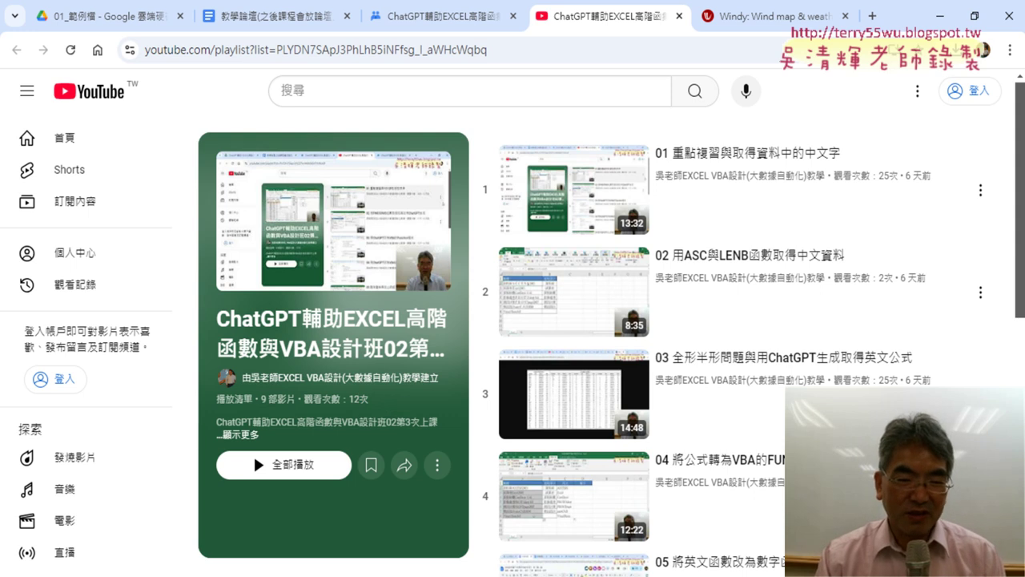
pyautogui.moveTo(130, 573)
pyautogui.click(194, 522)
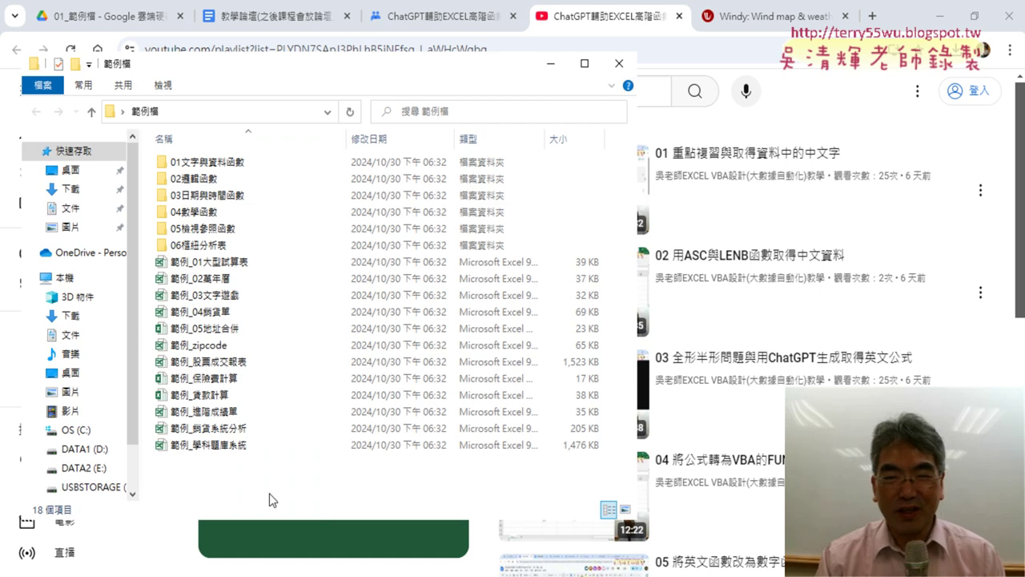
pyautogui.moveTo(491, 72); pyautogui.dragTo(849, 84)
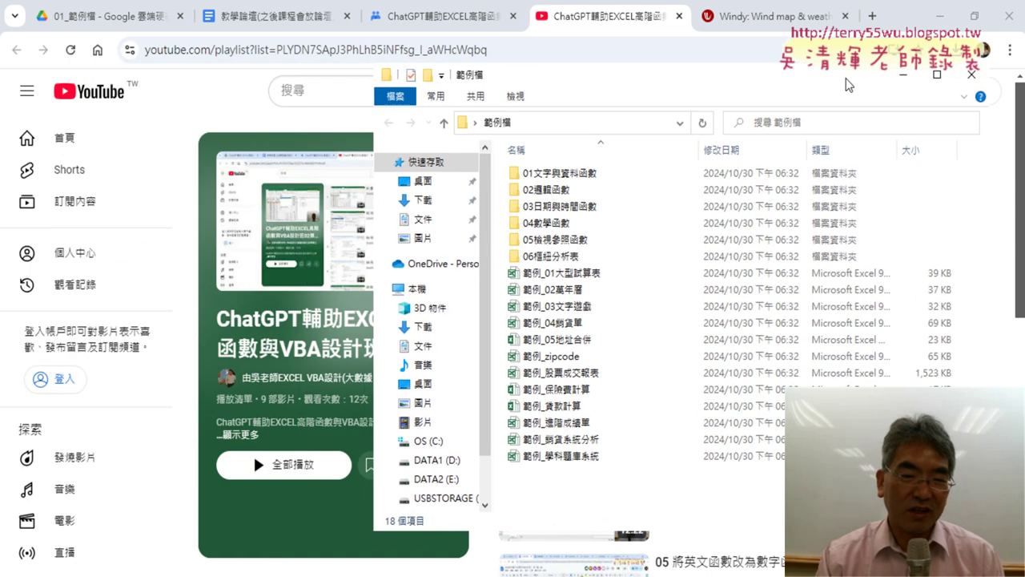
pyautogui.click(348, 402)
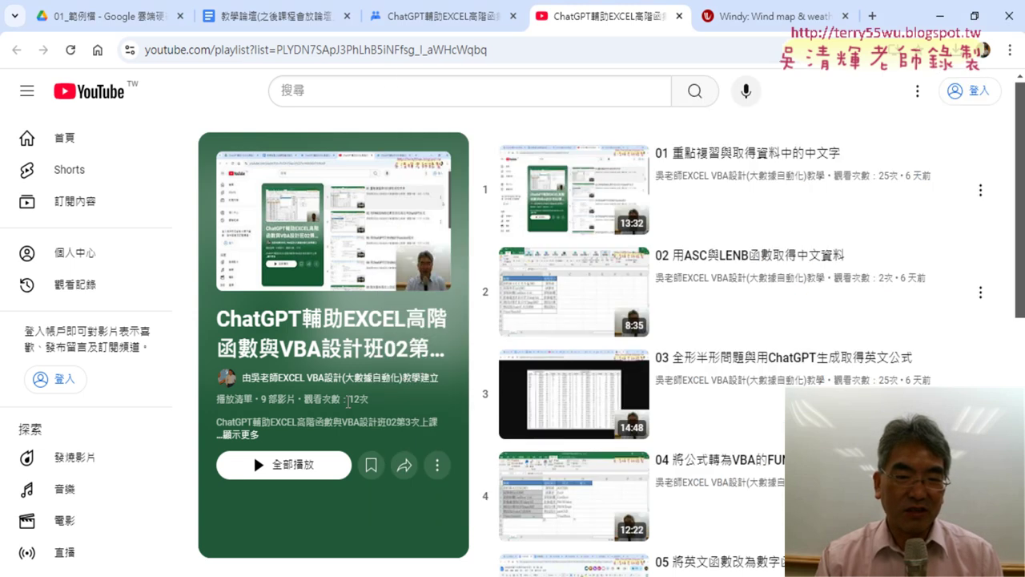
pyautogui.moveTo(348, 402); pyautogui.dragTo(370, 406)
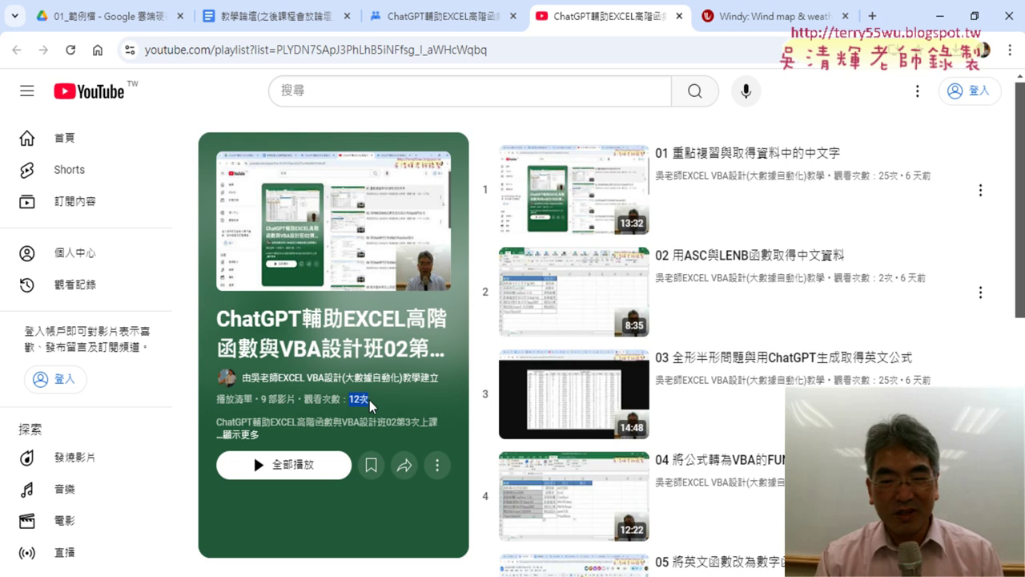
pyautogui.moveTo(129, 576)
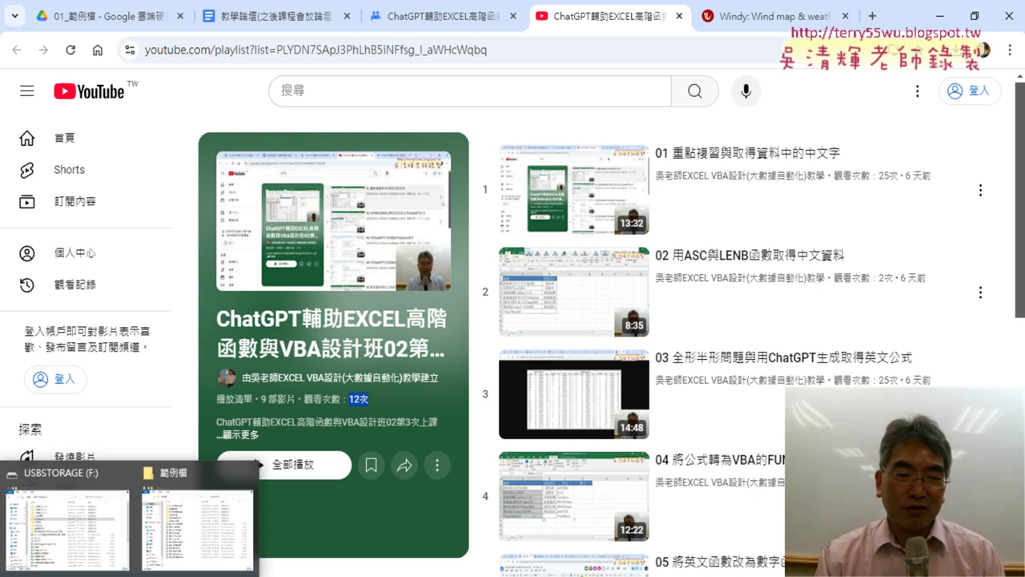
pyautogui.click(197, 521)
# Step: Open the 103(判斷數字或非數字個數) workbook from the 01文字與資料函數 folder and enable editing
pyautogui.moveTo(650, 77); pyautogui.dragTo(460, 76)
pyautogui.doubleClick(386, 171)
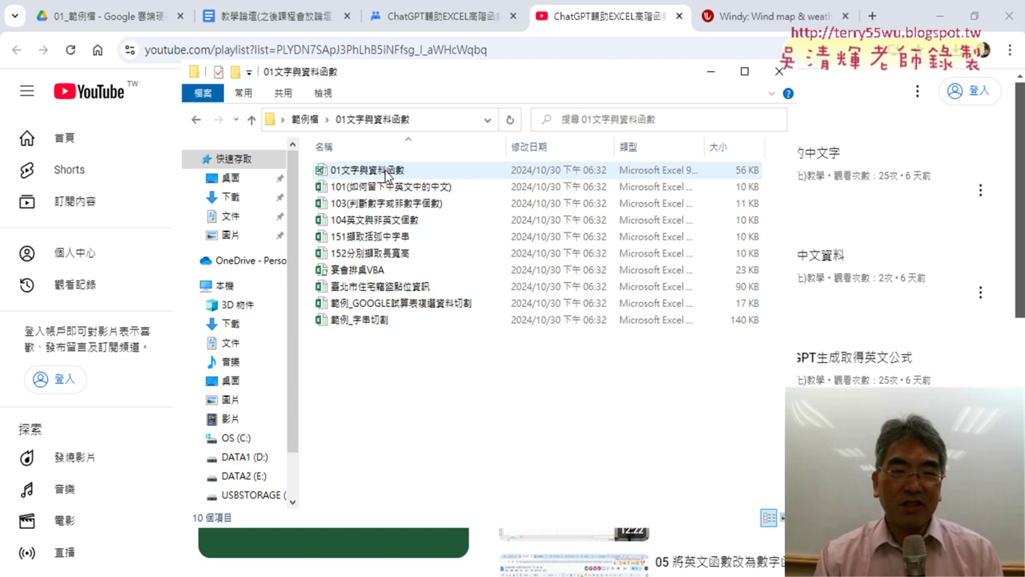
pyautogui.click(376, 203)
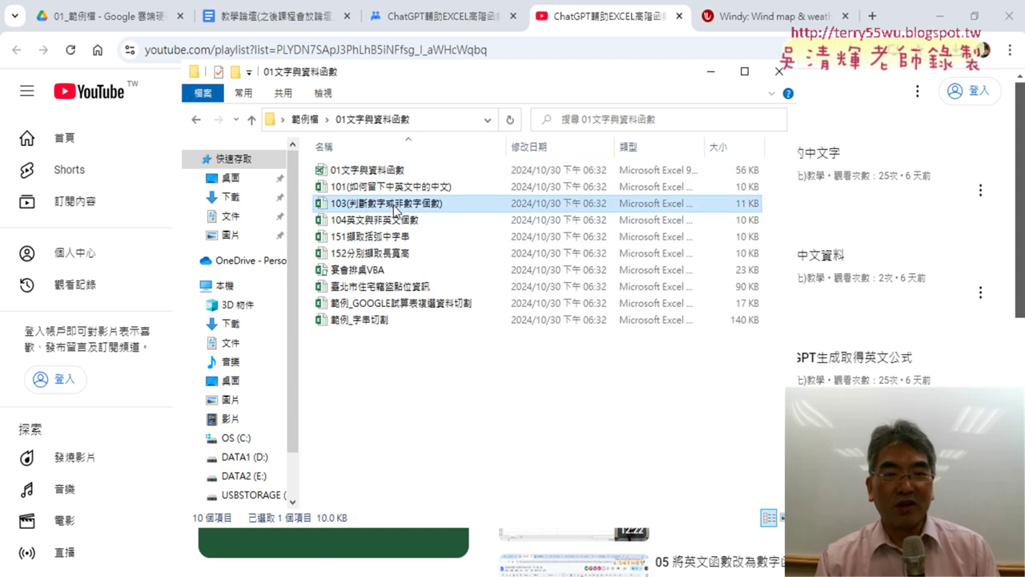
pyautogui.click(371, 188)
pyautogui.click(373, 204)
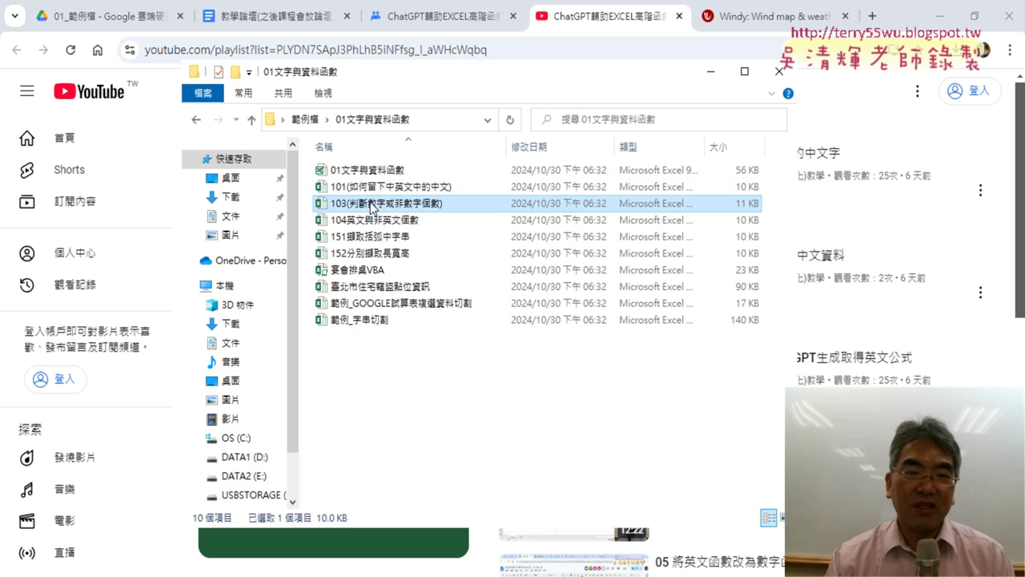
pyautogui.doubleClick(371, 204)
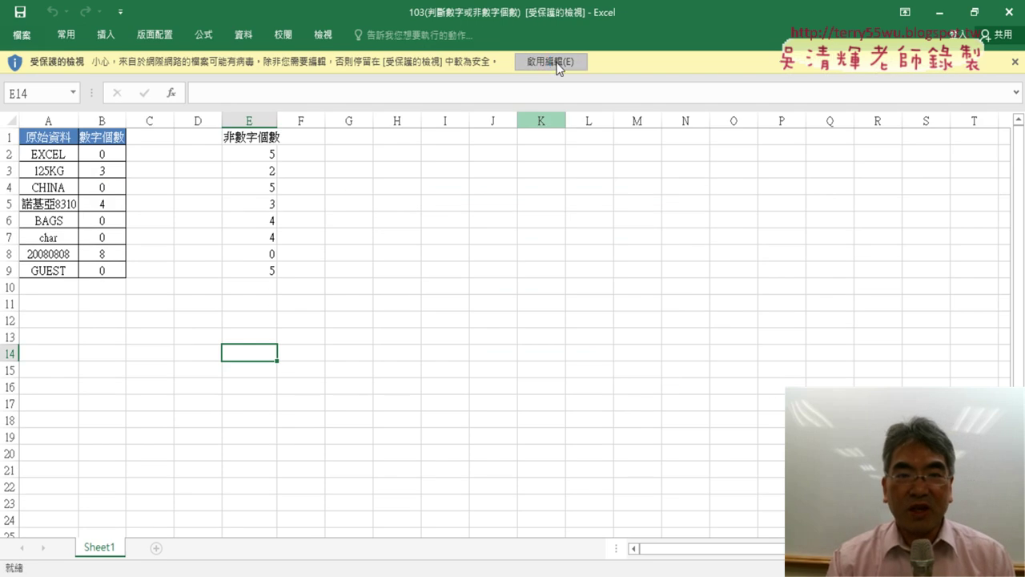
pyautogui.click(556, 61)
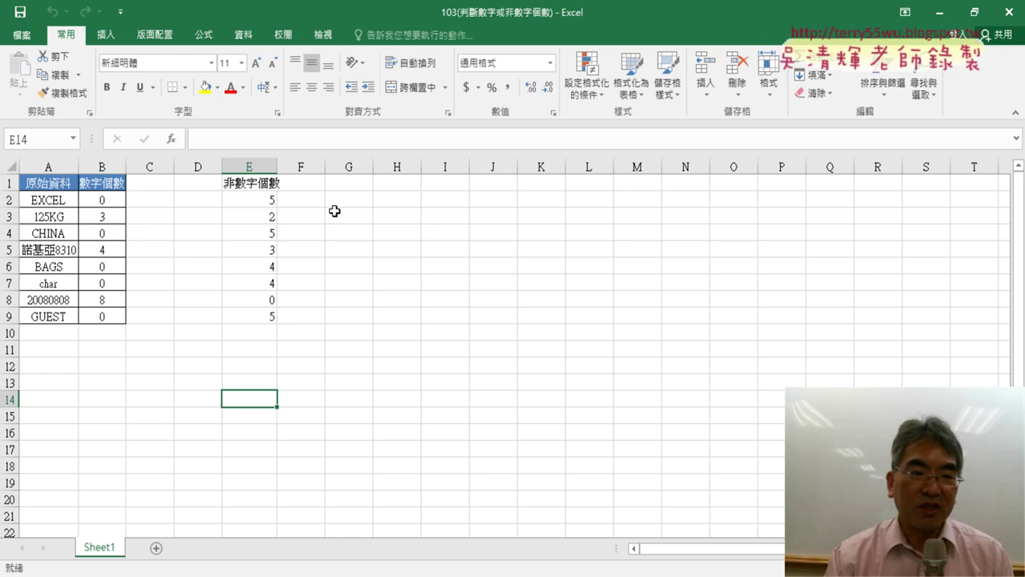
# Step: Delete everything in columns C through E
pyautogui.moveTo(149, 166); pyautogui.dragTo(257, 167)
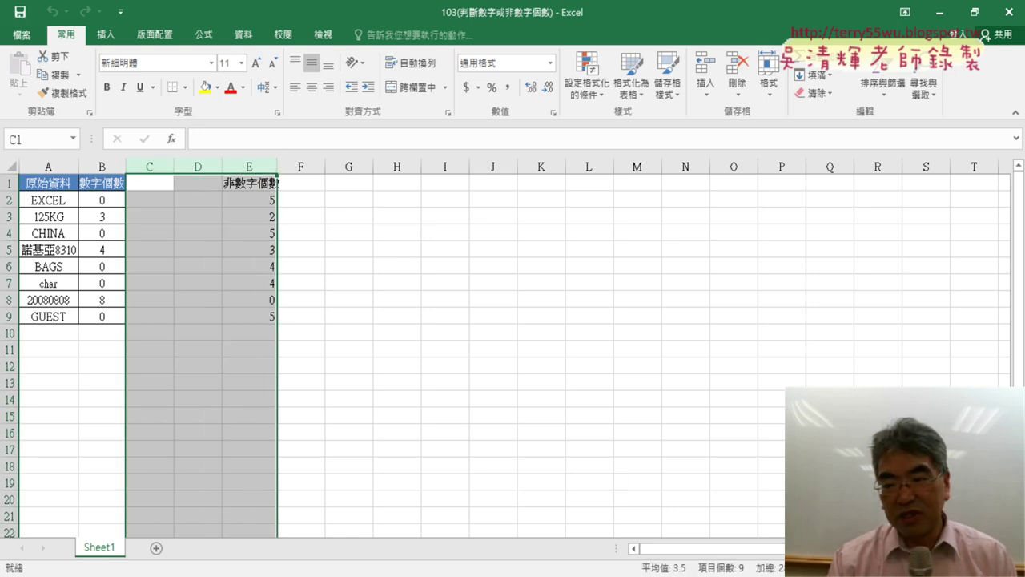
pyautogui.scroll(5, 339, 362)
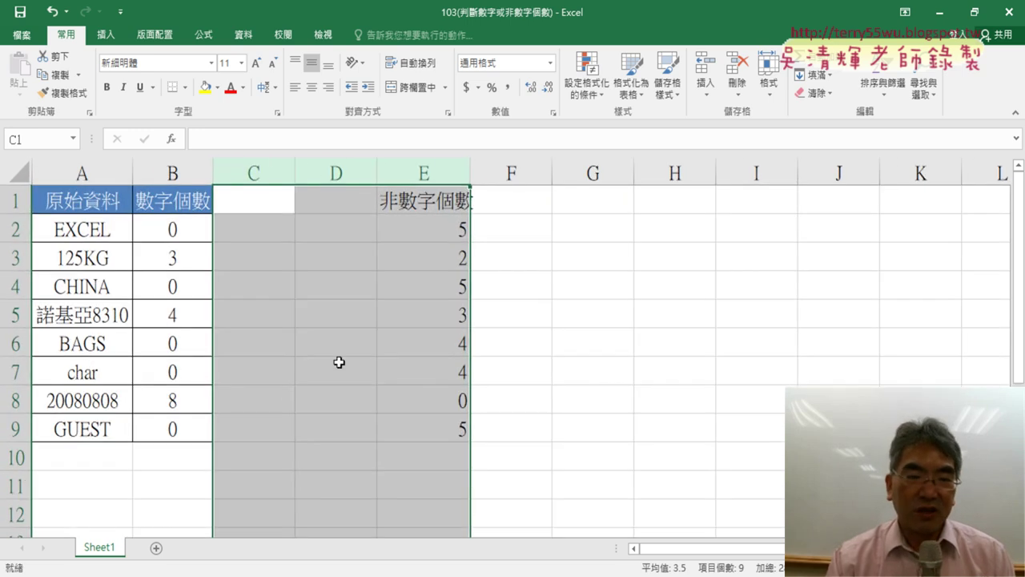
pyautogui.click(95, 233)
pyautogui.moveTo(258, 172); pyautogui.dragTo(455, 181)
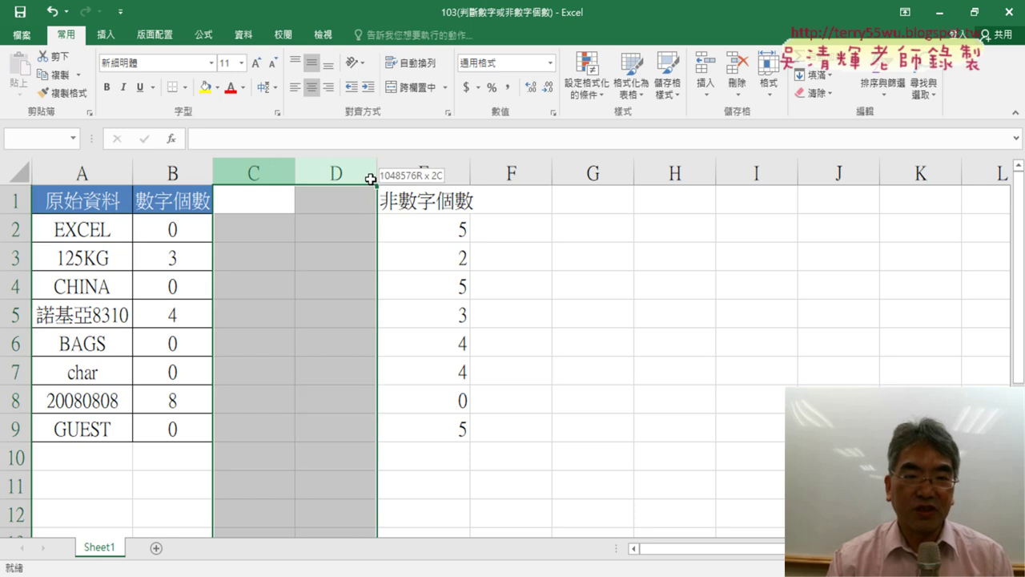
pyautogui.press('Delete')
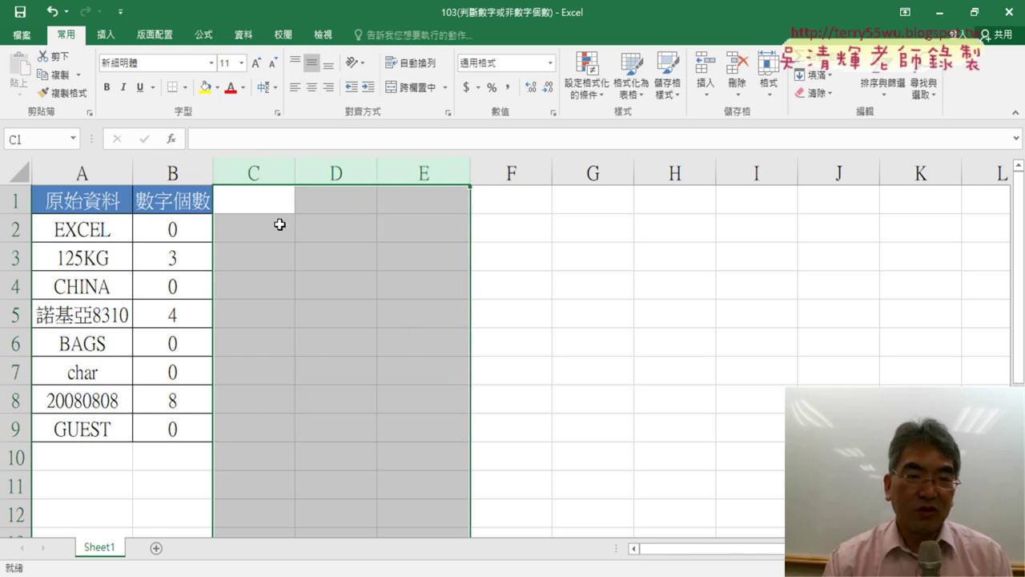
pyautogui.moveTo(254, 197); pyautogui.dragTo(337, 301)
pyautogui.click(254, 197)
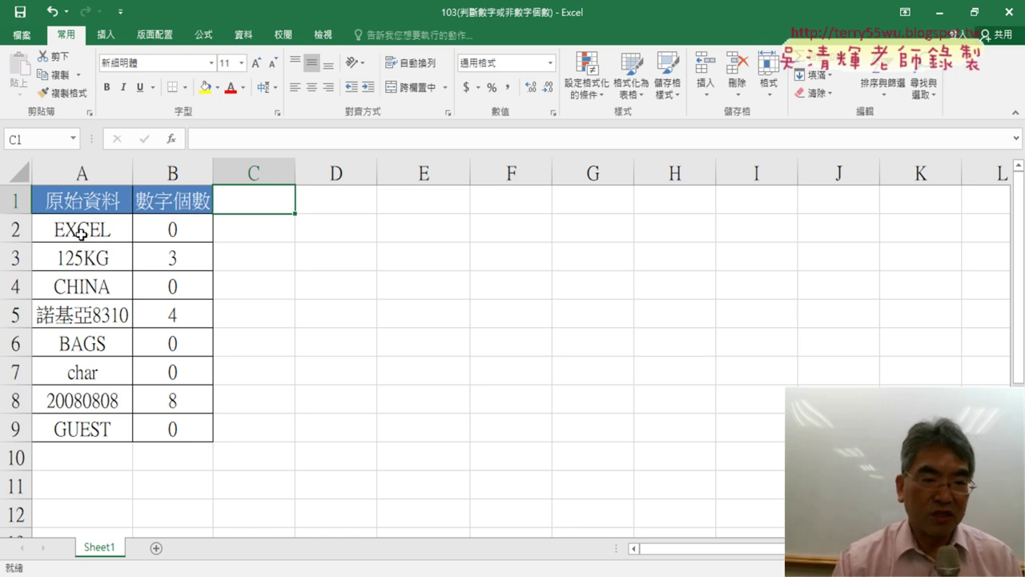
# Step: Clear the digit counts in B2:B9, keeping the entries in column A
pyautogui.moveTo(81, 234); pyautogui.dragTo(76, 426)
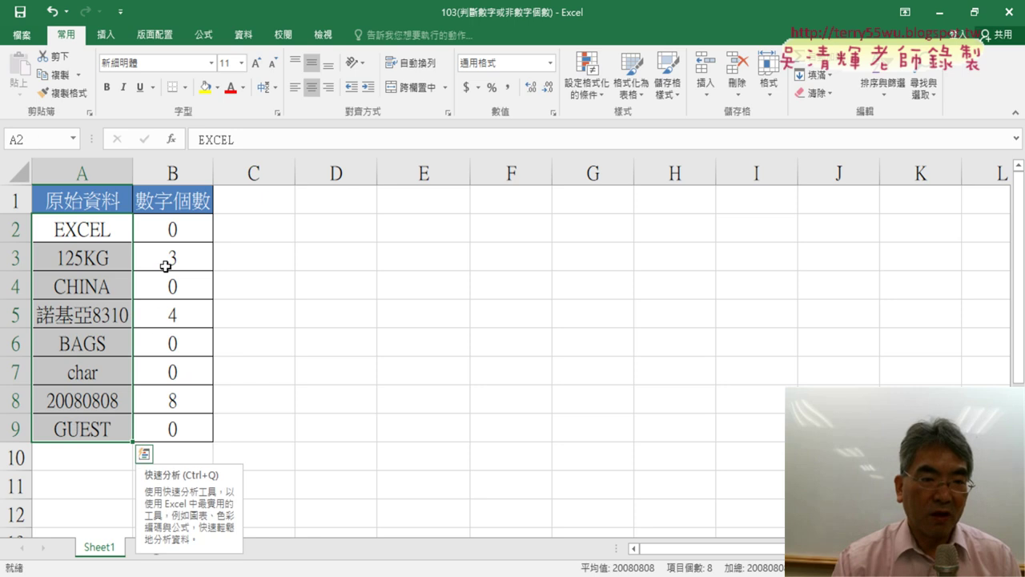
pyautogui.moveTo(178, 232); pyautogui.dragTo(179, 423)
pyautogui.press('Delete')
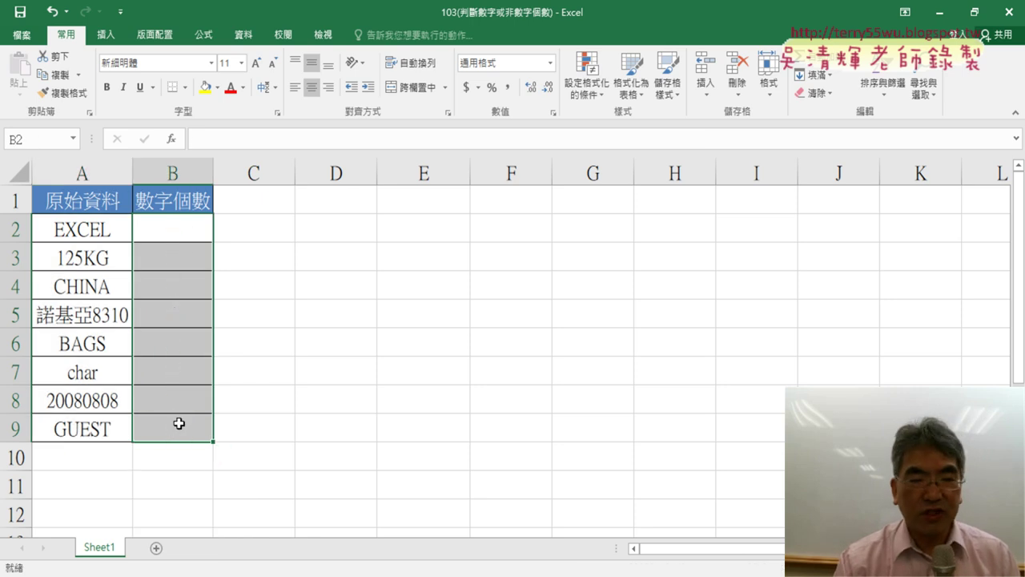
pyautogui.click(265, 202)
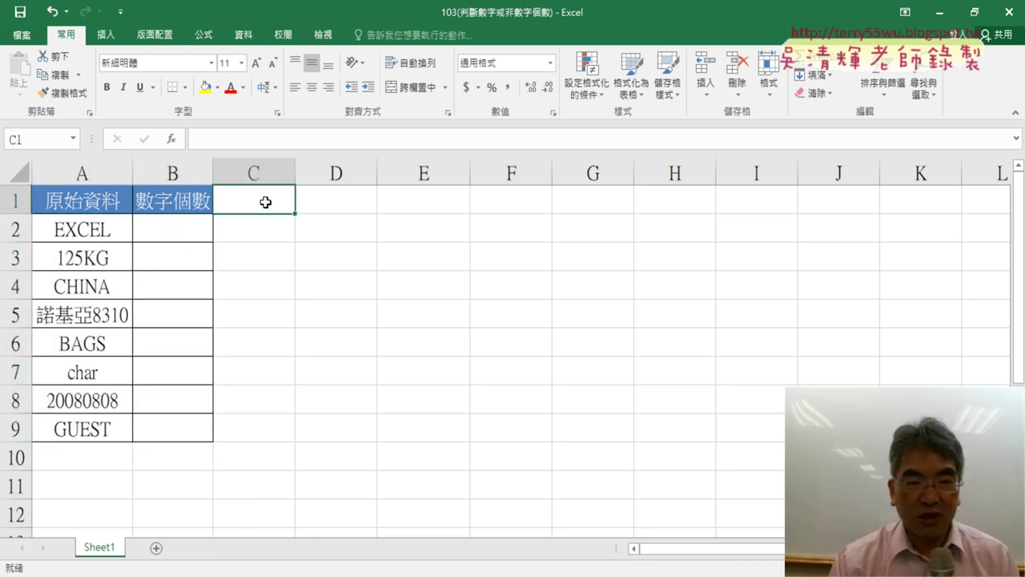
# Step: Enter the heading 數字 in cell C1
pyautogui.doubleClick(265, 201)
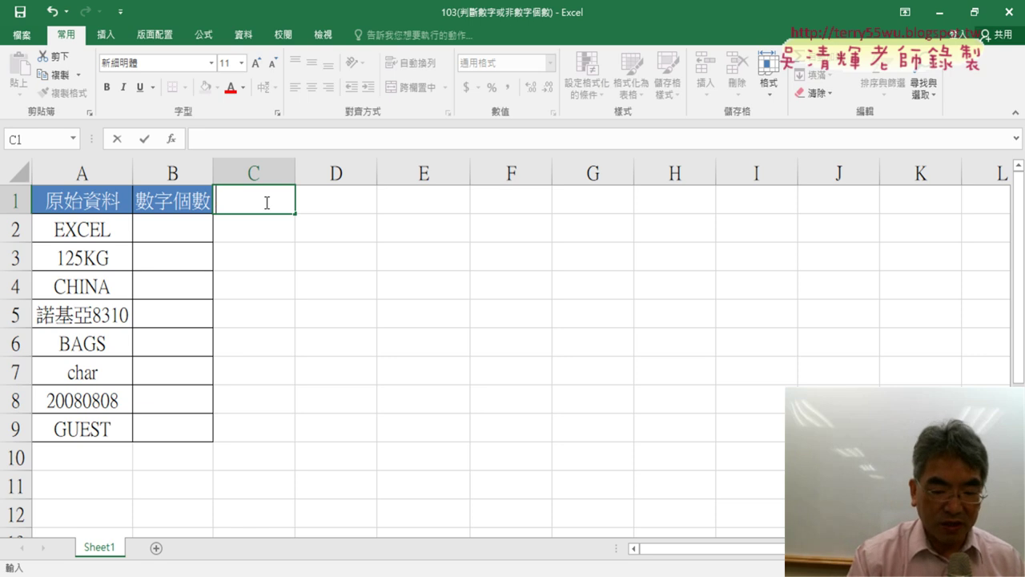
pyautogui.write('x/4')
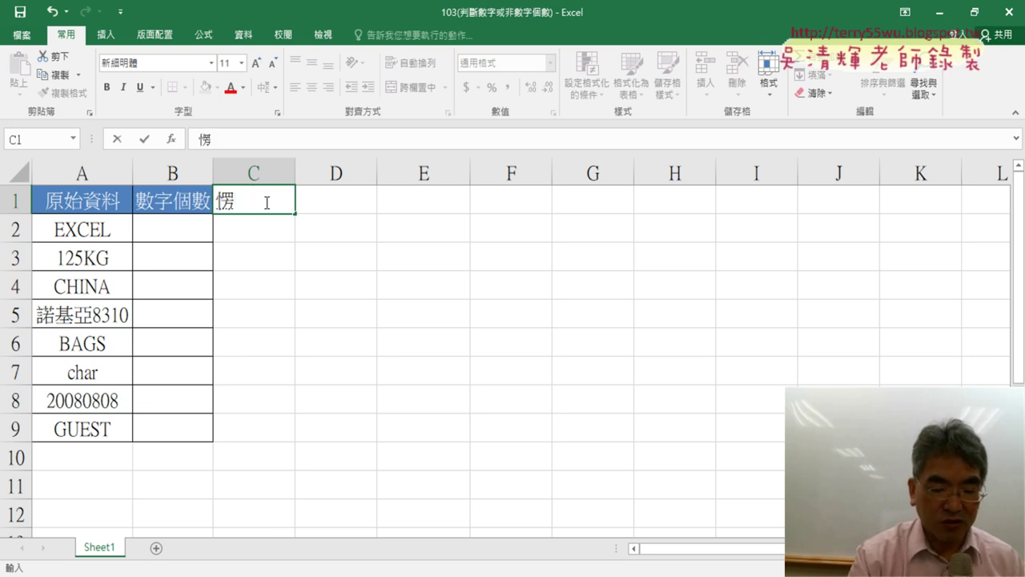
pyautogui.press('BackSpace')
pyautogui.doubleClick(163, 198)
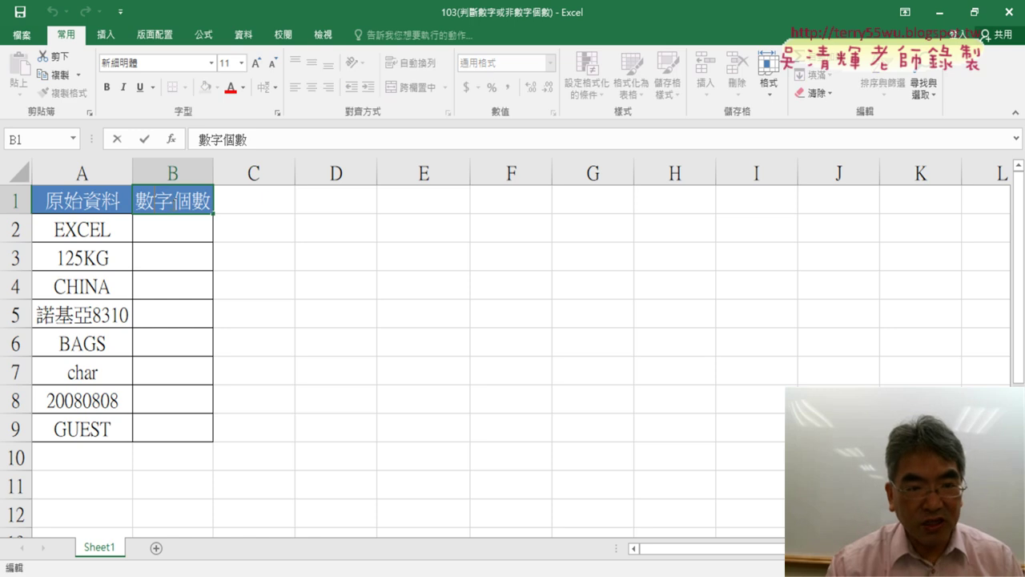
pyautogui.press('Tab')
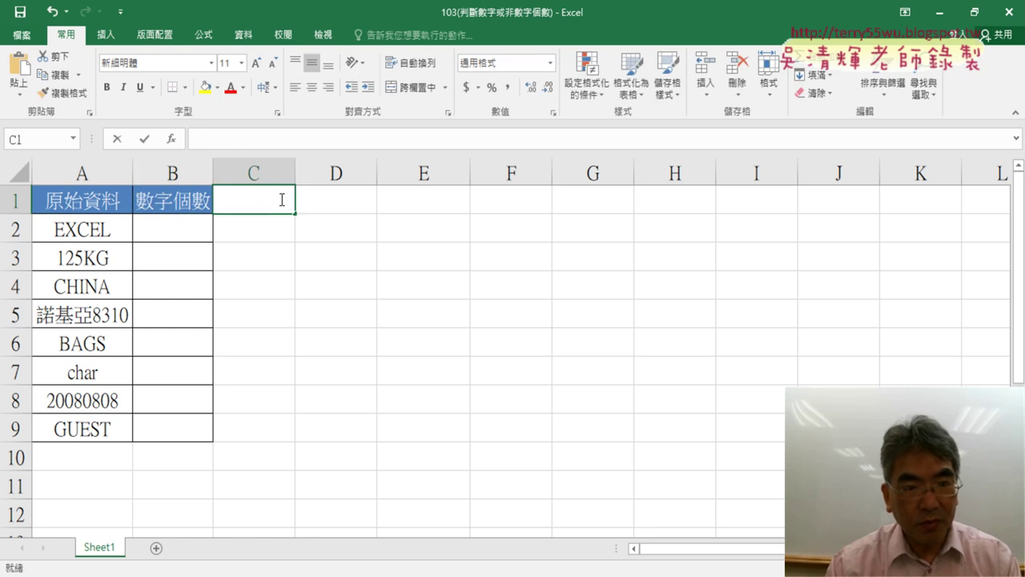
pyautogui.write('數字')
pyautogui.click(353, 205)
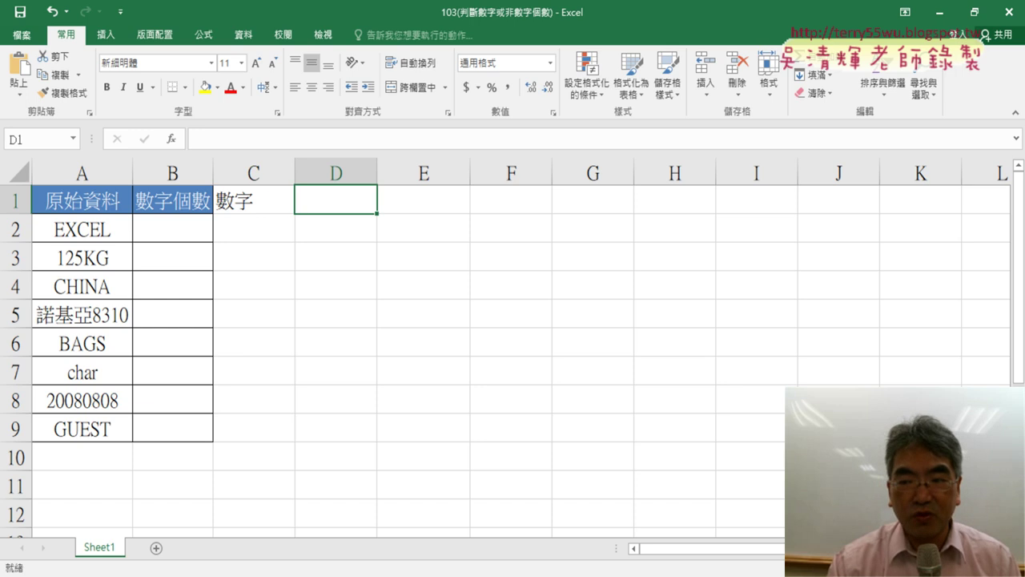
# Step: Switch the Zhuyin input method to the 倚天注音鍵盤 (Eten) keyboard layout
pyautogui.click(432, 69)
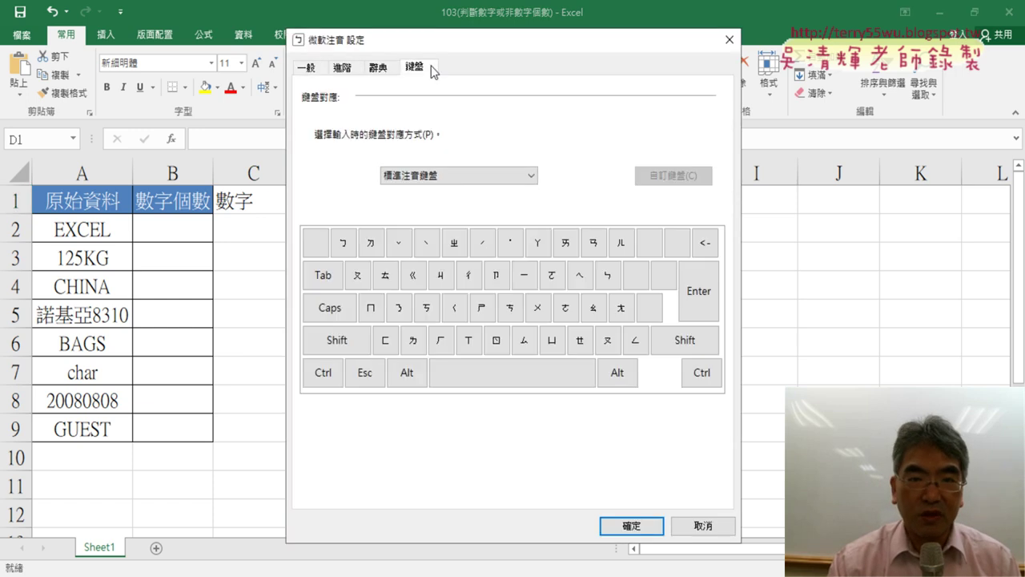
pyautogui.click(442, 176)
pyautogui.click(438, 206)
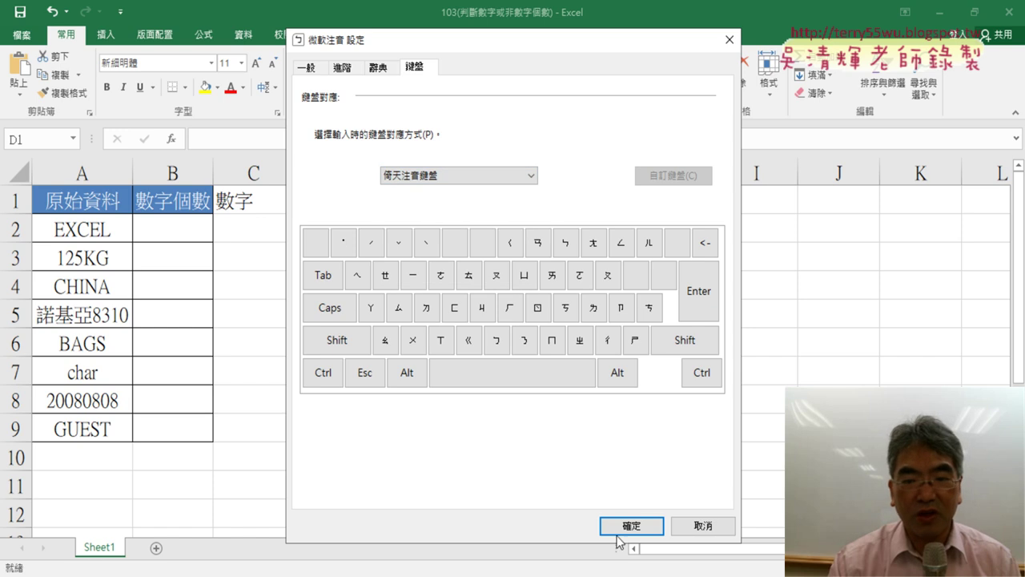
pyautogui.click(631, 525)
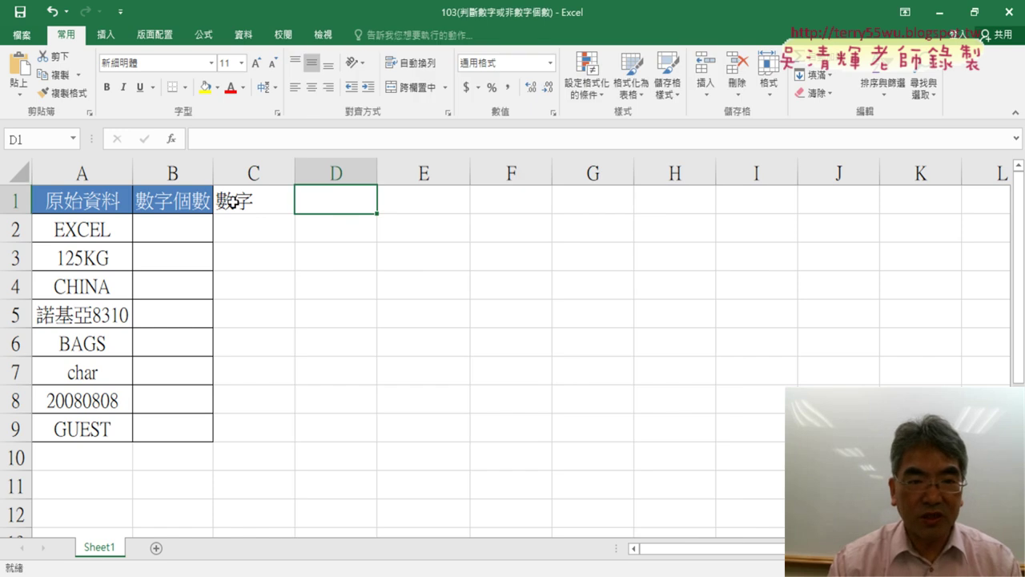
# Step: Copy the B1 heading to D1 and edit it to 英文個數
pyautogui.click(188, 201)
pyautogui.hotkey('ctrl', 'c')
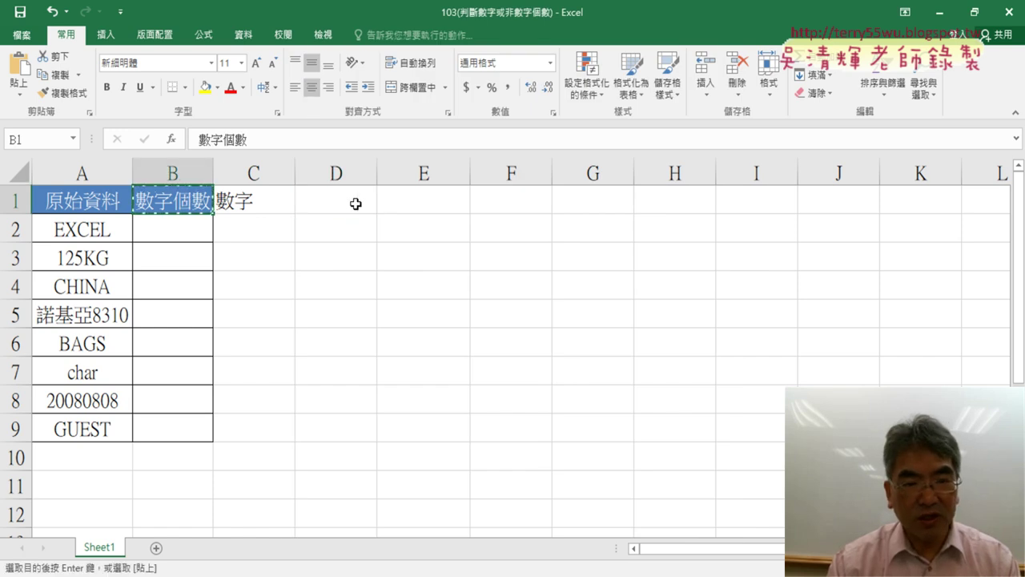
pyautogui.click(355, 203)
pyautogui.hotkey('ctrl', 'v')
pyautogui.click(424, 208)
pyautogui.doubleClick(357, 205)
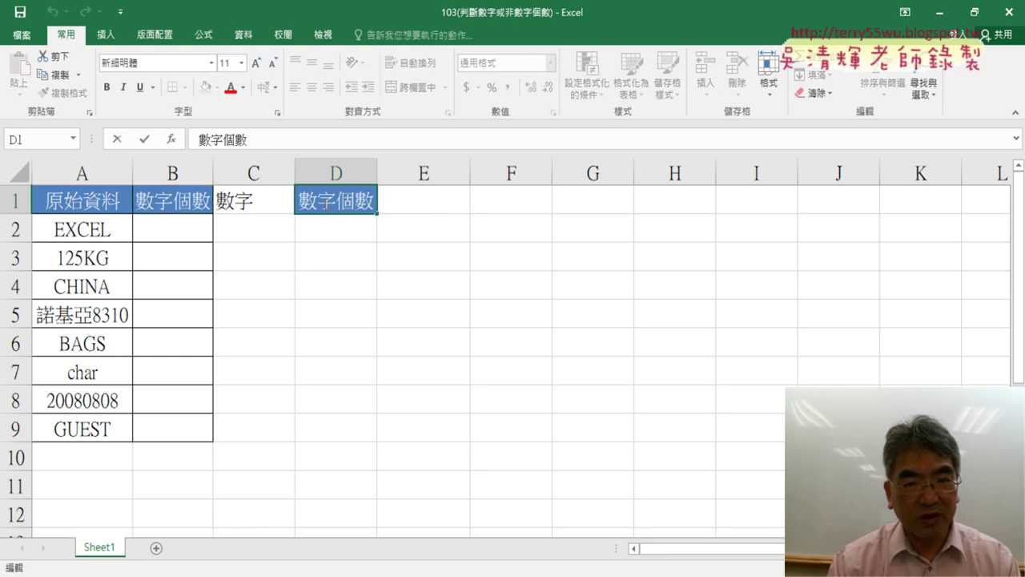
pyautogui.moveTo(357, 205); pyautogui.dragTo(293, 206)
pyautogui.write('英文')
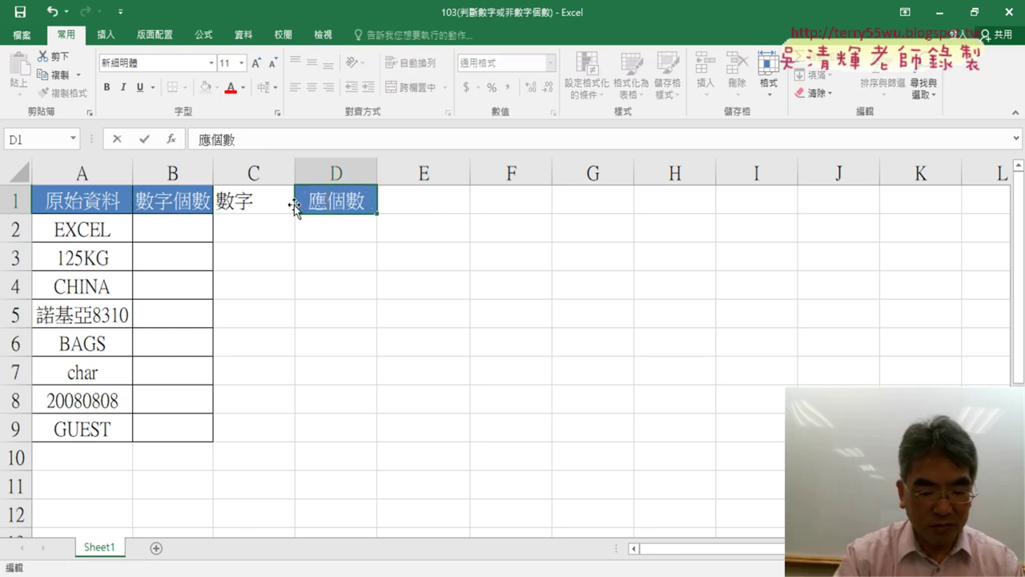
pyautogui.press('Return')
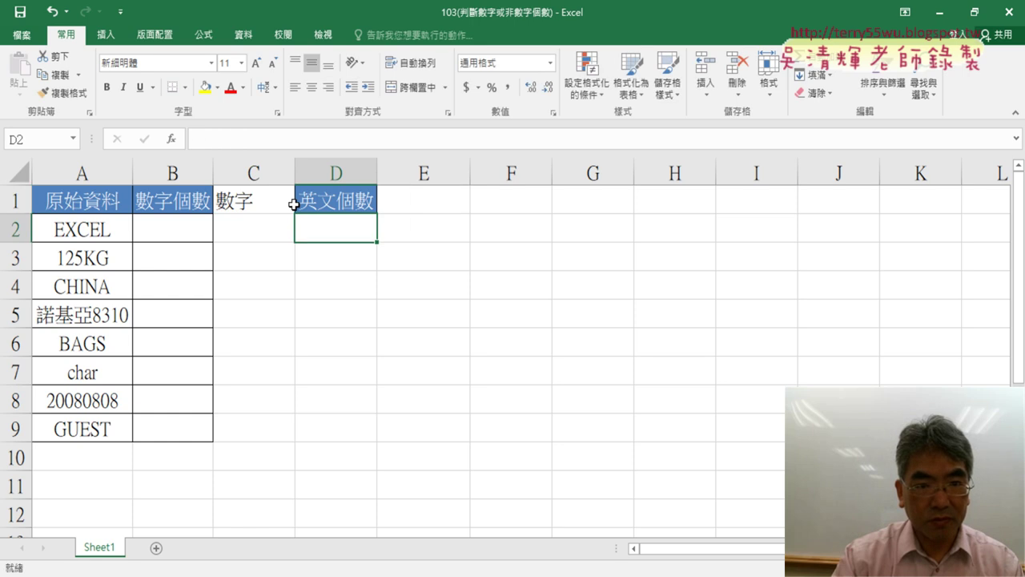
# Step: Copy D1 to E1, shorten it to 英文, and pick up B1's header format with Format Painter
pyautogui.click(341, 212)
pyautogui.hotkey('ctrl', 'c')
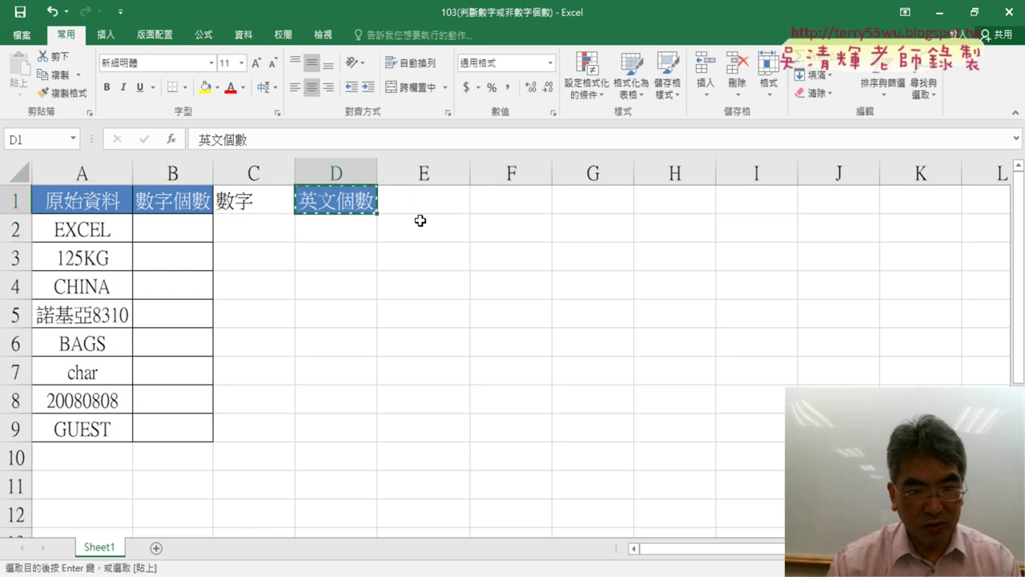
pyautogui.click(425, 198)
pyautogui.hotkey('ctrl', 'v')
pyautogui.press('Escape')
pyautogui.doubleClick(425, 199)
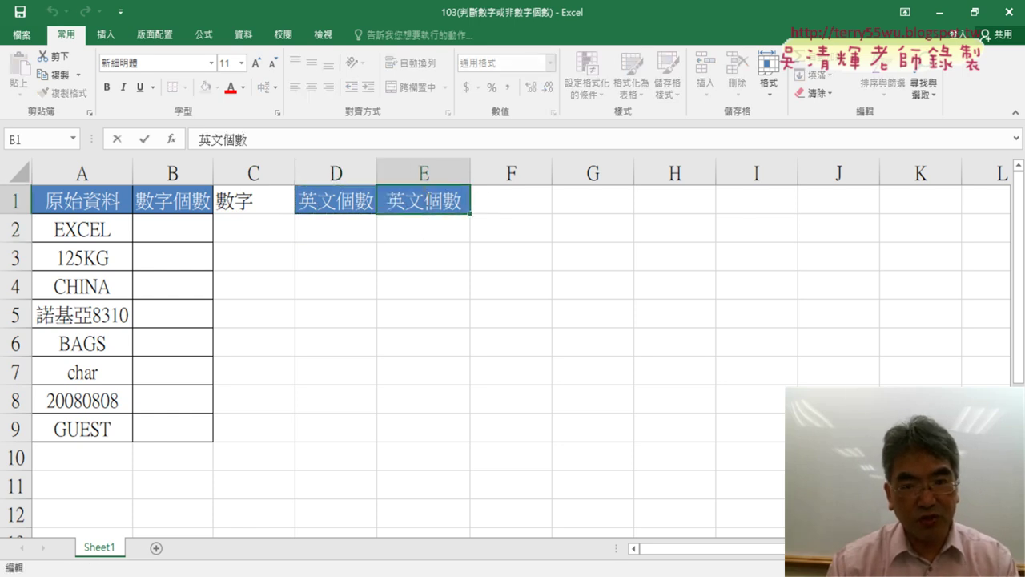
pyautogui.moveTo(425, 198); pyautogui.dragTo(462, 199)
pyautogui.press('BackSpace')
pyautogui.click(481, 256)
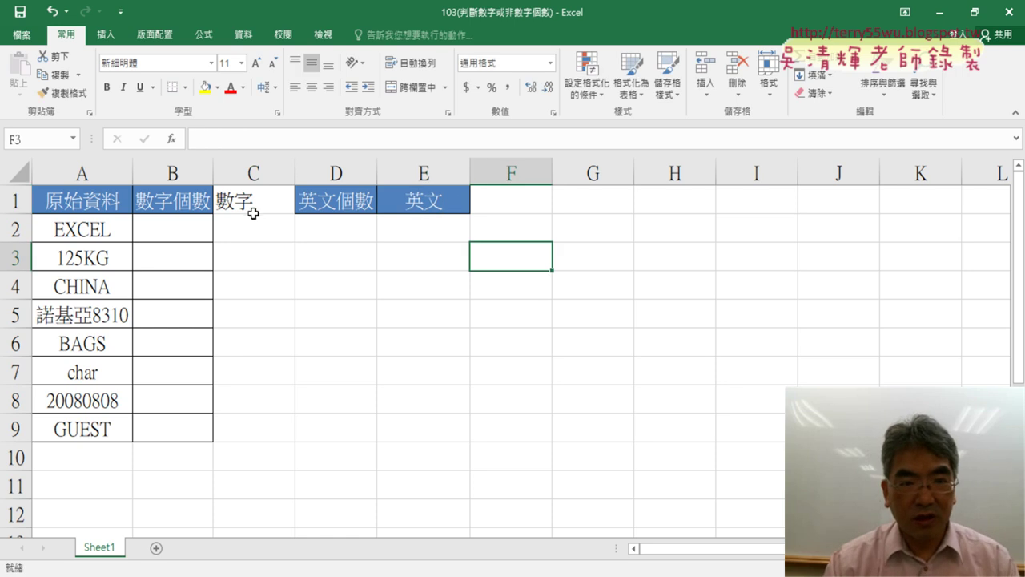
pyautogui.click(203, 205)
pyautogui.click(81, 98)
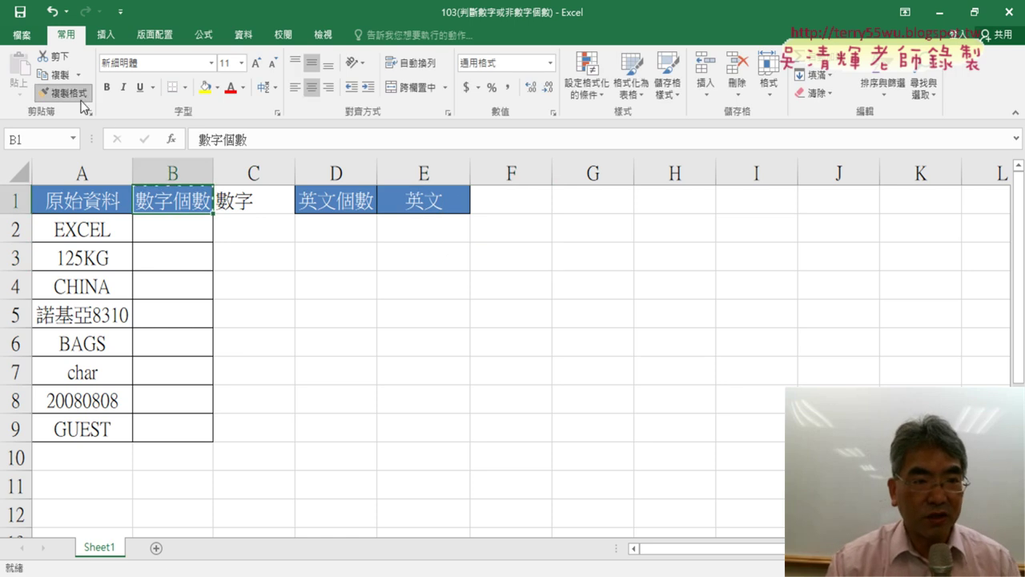
# Step: Paint B1's blue header style onto C1 and apply All Borders to A1:E9
pyautogui.click(263, 205)
pyautogui.moveTo(101, 200); pyautogui.dragTo(448, 416)
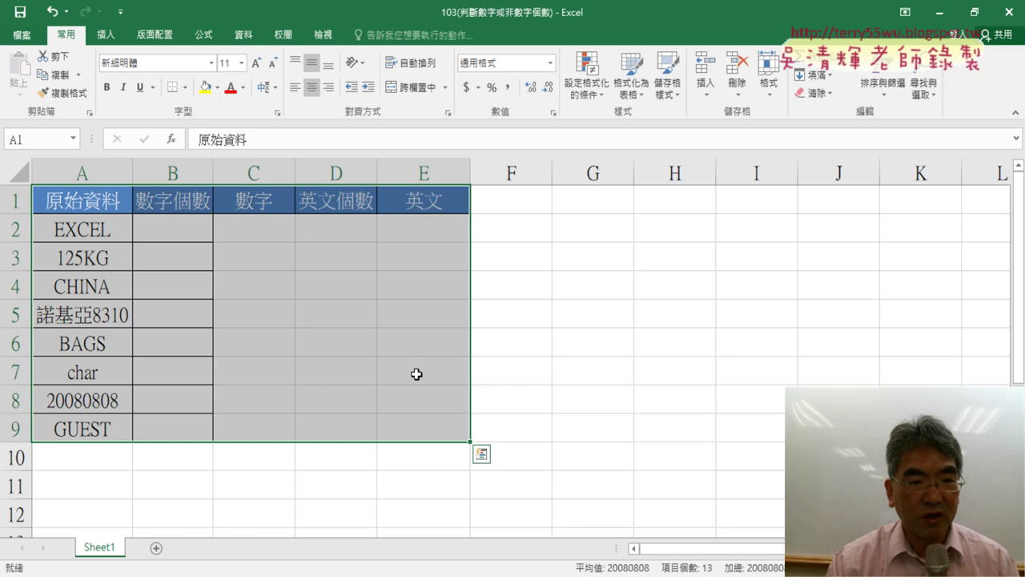
pyautogui.click(185, 87)
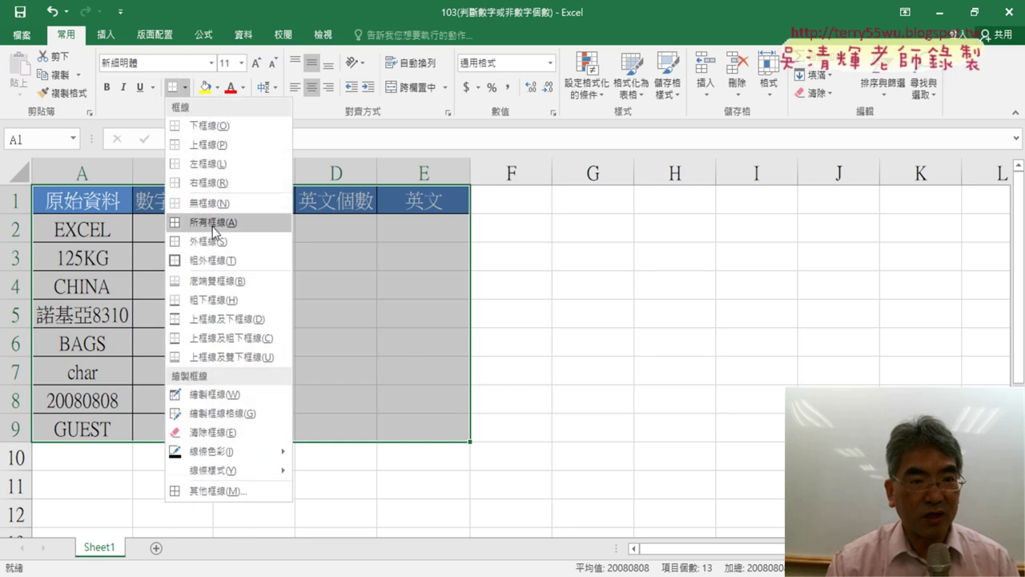
pyautogui.click(213, 222)
pyautogui.click(533, 377)
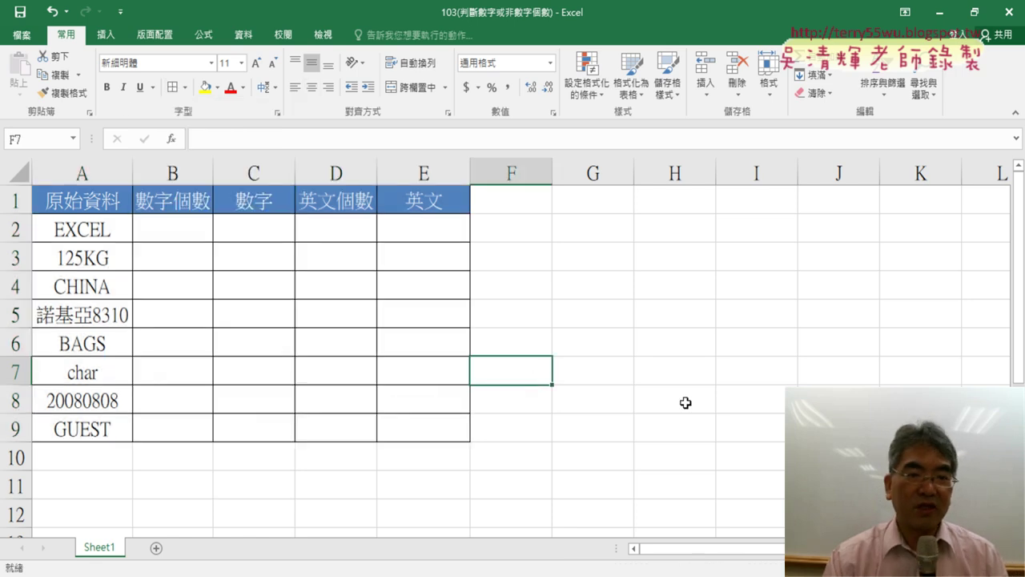
pyautogui.click(186, 227)
# Step: Widen column B, then walk through the source entries and the empty B–E columns
pyautogui.moveTo(210, 171); pyautogui.dragTo(228, 171)
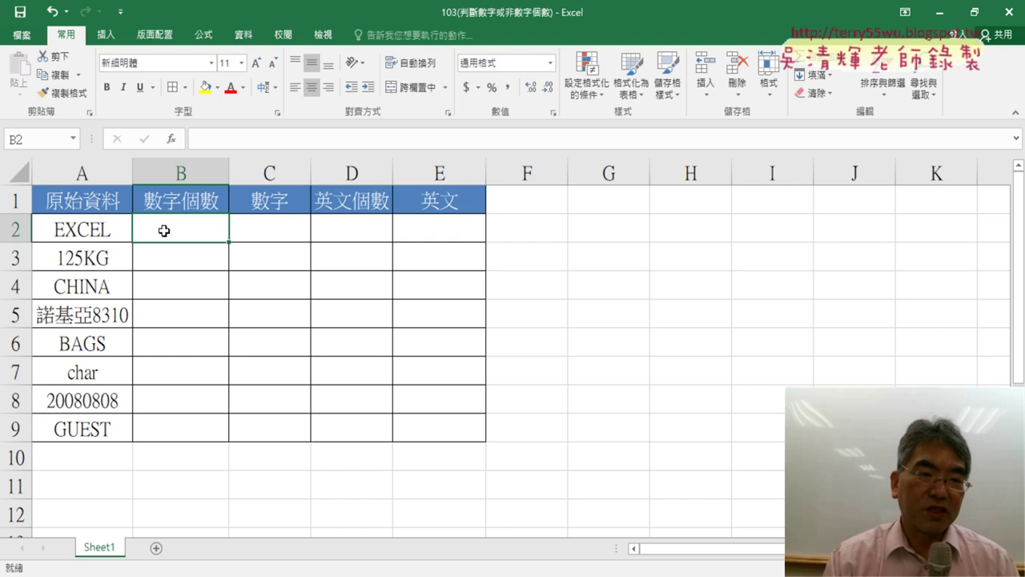
pyautogui.moveTo(102, 229); pyautogui.dragTo(80, 432)
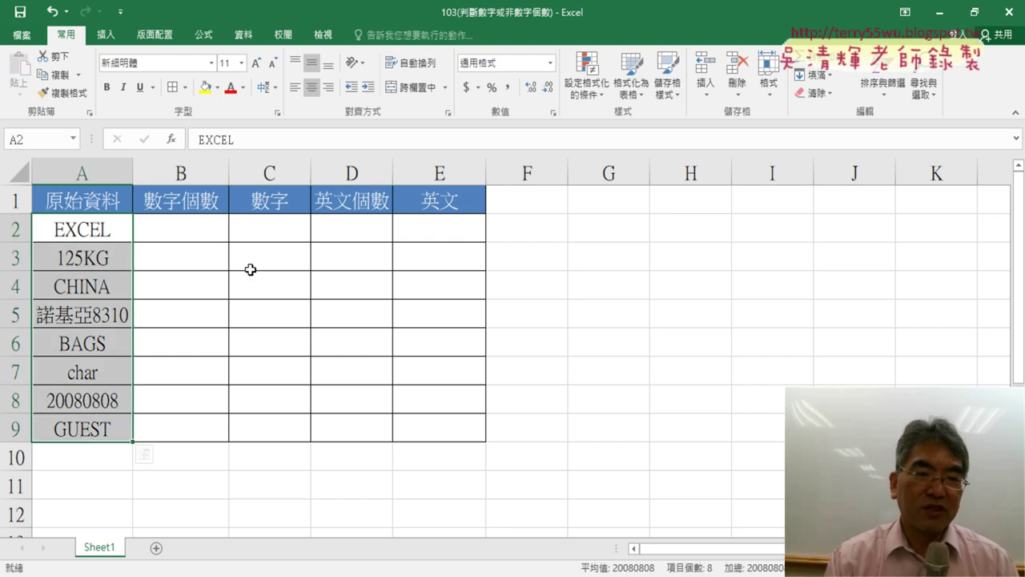
pyautogui.click(275, 233)
pyautogui.moveTo(274, 233); pyautogui.dragTo(262, 431)
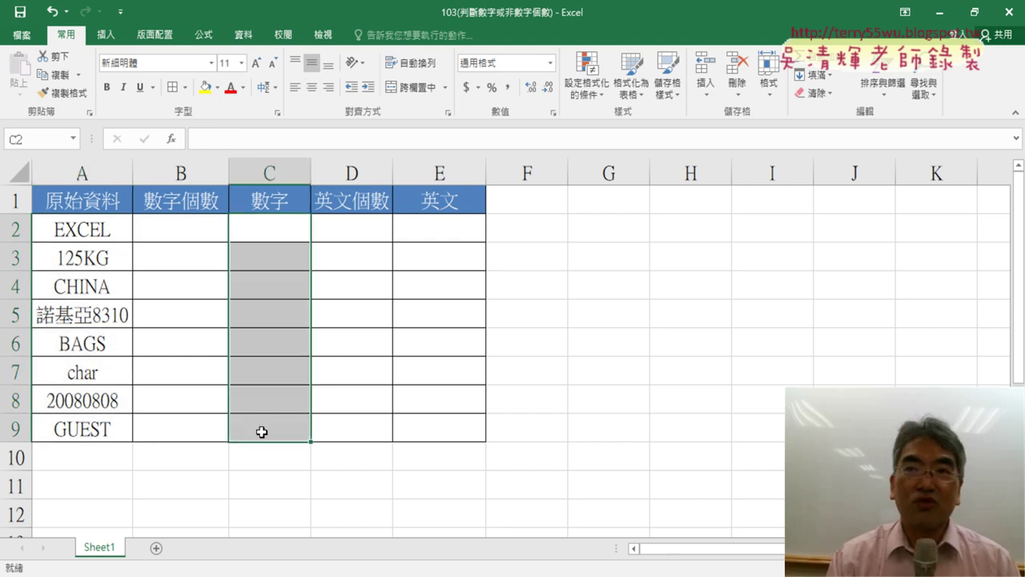
pyautogui.moveTo(180, 237); pyautogui.dragTo(171, 428)
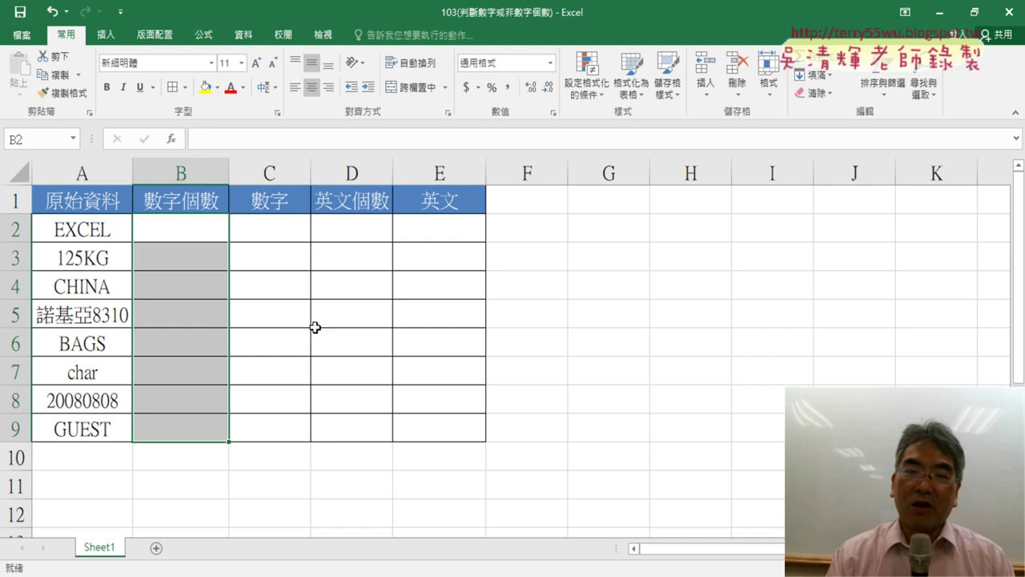
pyautogui.click(284, 231)
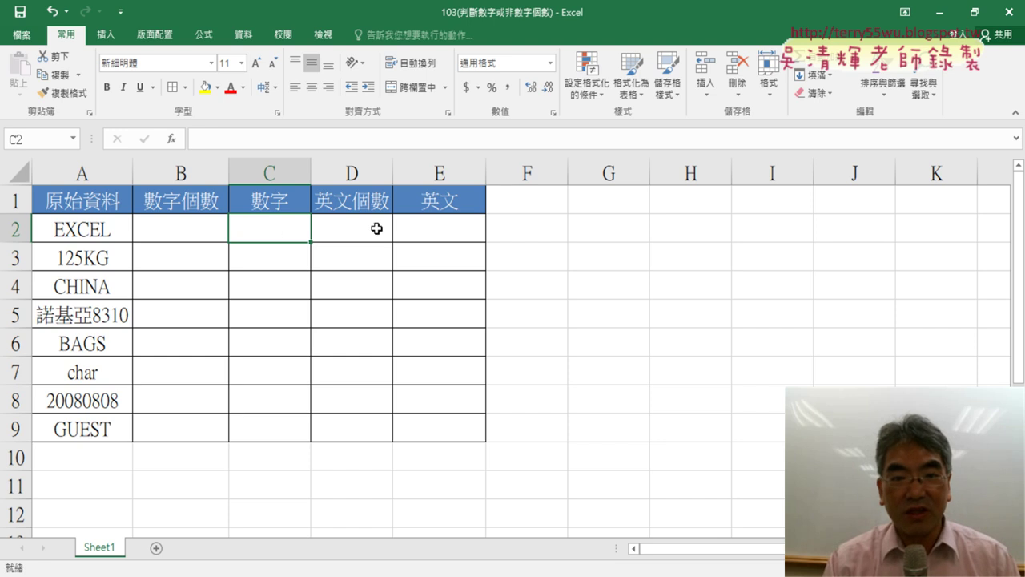
pyautogui.click(443, 236)
pyautogui.click(357, 235)
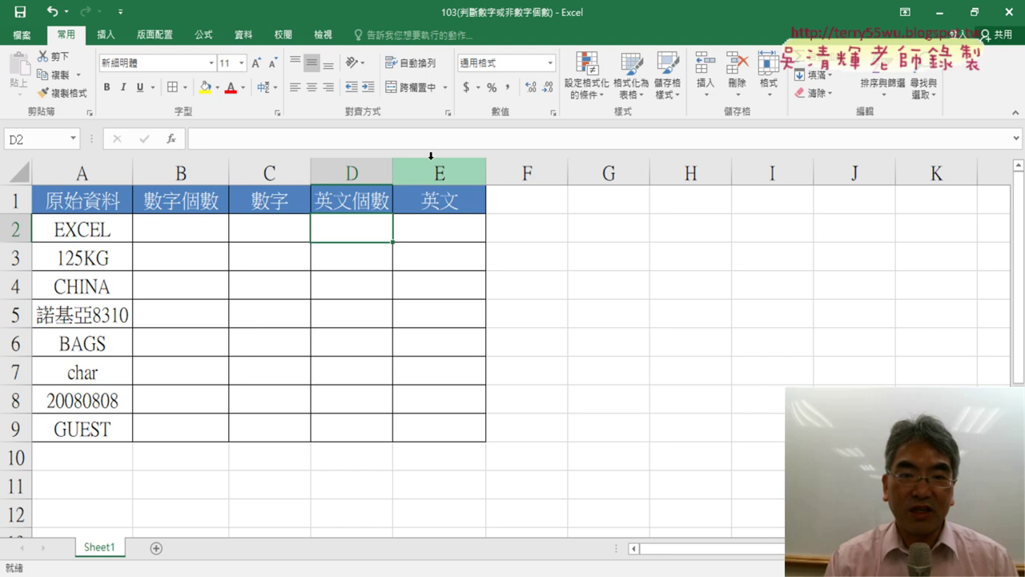
pyautogui.moveTo(170, 198); pyautogui.dragTo(431, 206)
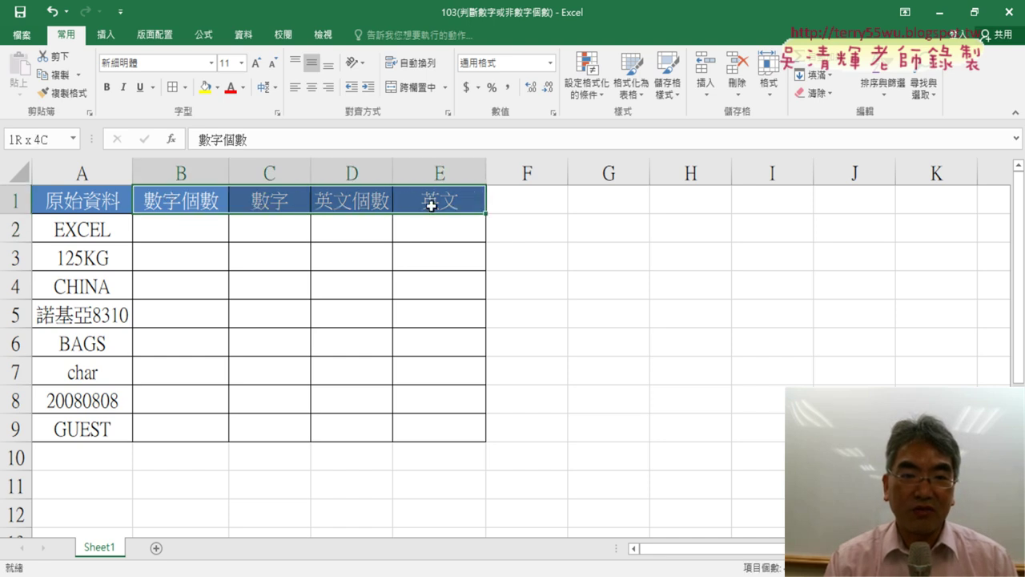
pyautogui.moveTo(188, 232); pyautogui.dragTo(186, 429)
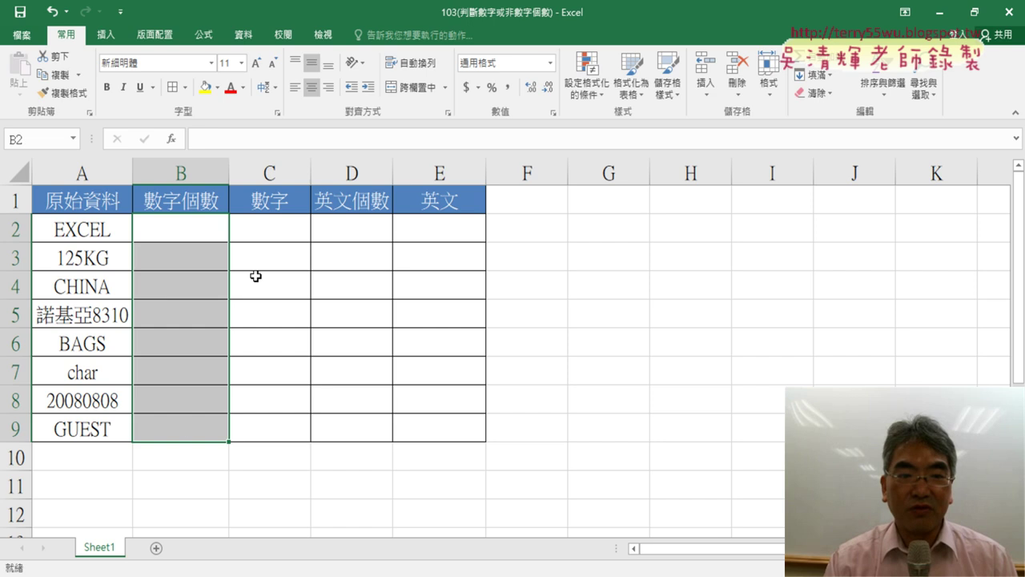
pyautogui.moveTo(277, 229); pyautogui.dragTo(277, 439)
pyautogui.moveTo(352, 230); pyautogui.dragTo(358, 423)
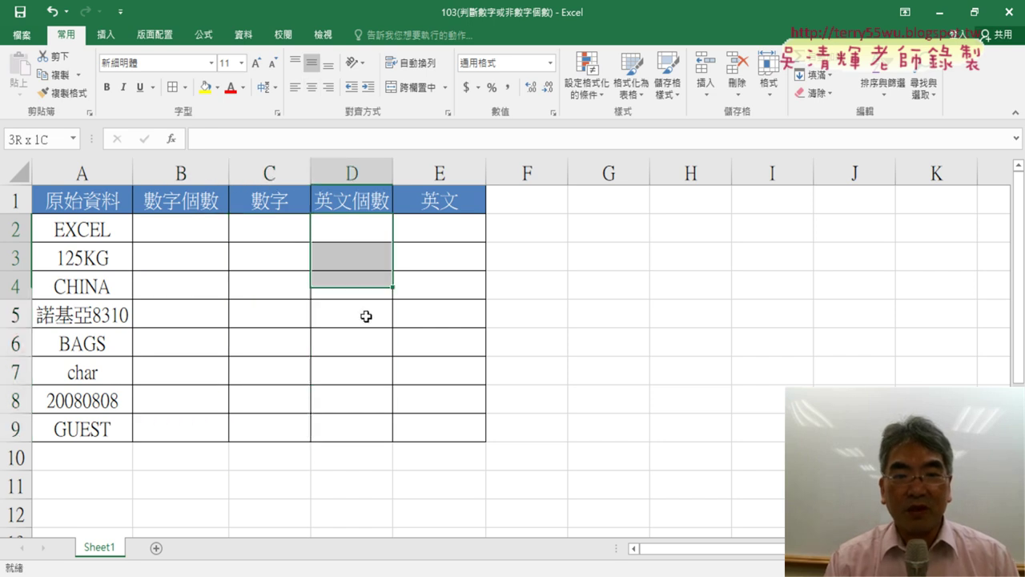
pyautogui.moveTo(447, 230); pyautogui.dragTo(451, 426)
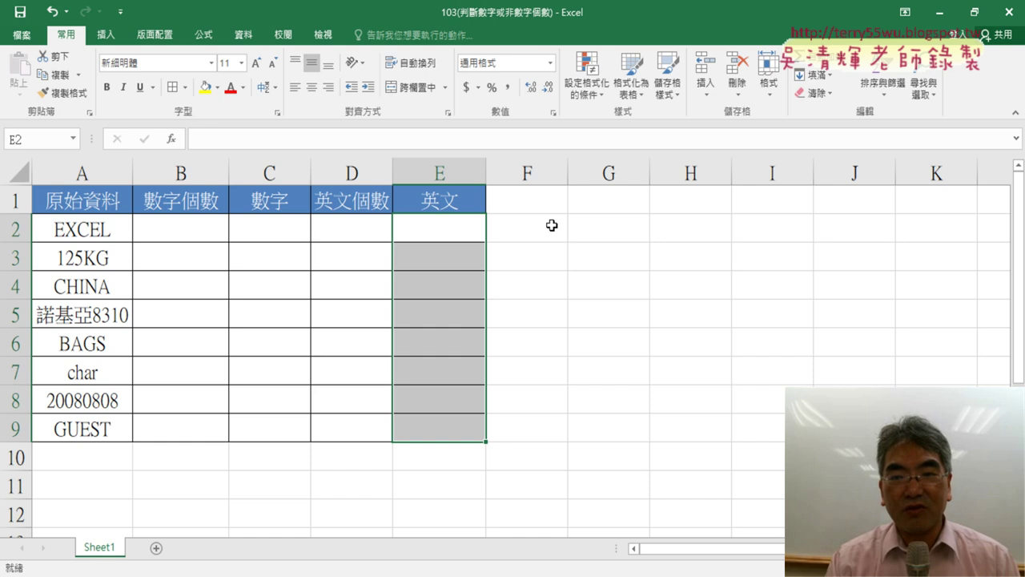
pyautogui.click(180, 204)
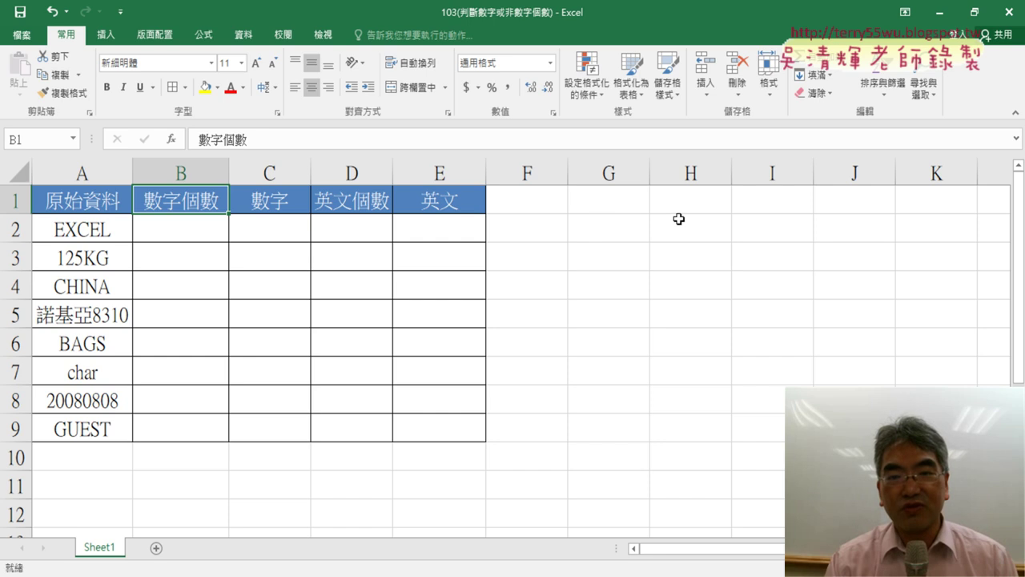
pyautogui.click(284, 205)
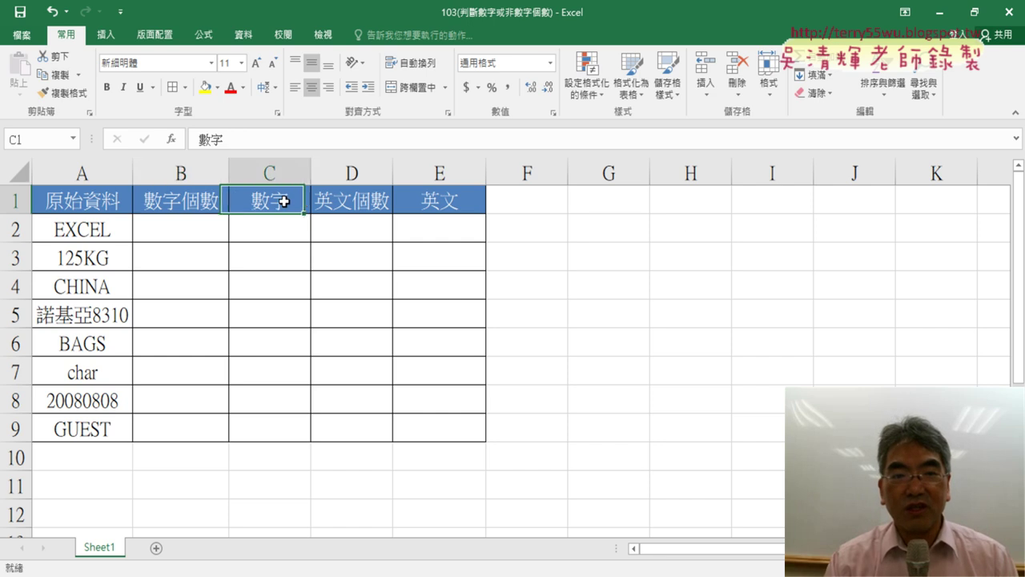
pyautogui.click(370, 209)
pyautogui.click(447, 205)
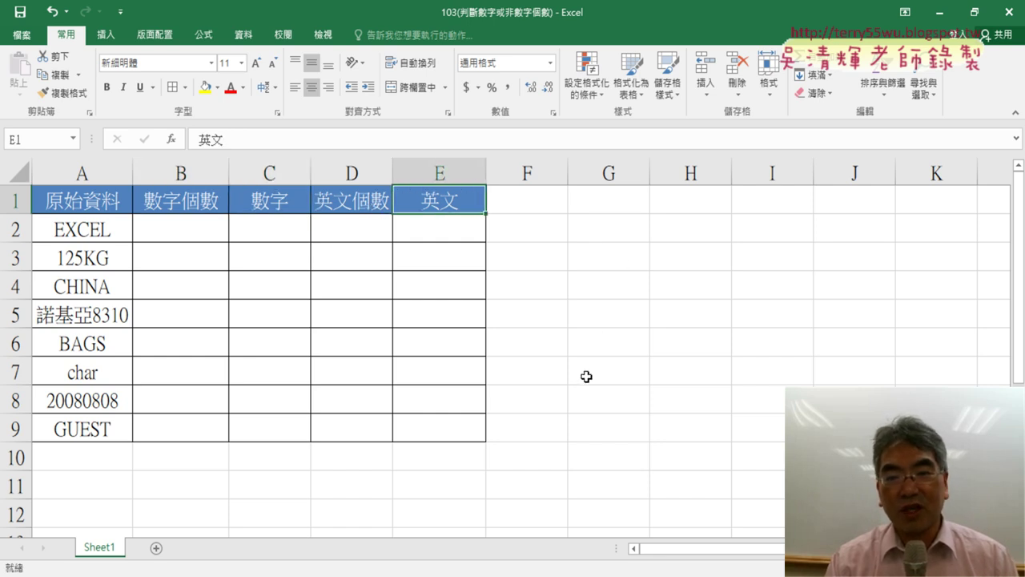
pyautogui.moveTo(160, 234); pyautogui.dragTo(431, 427)
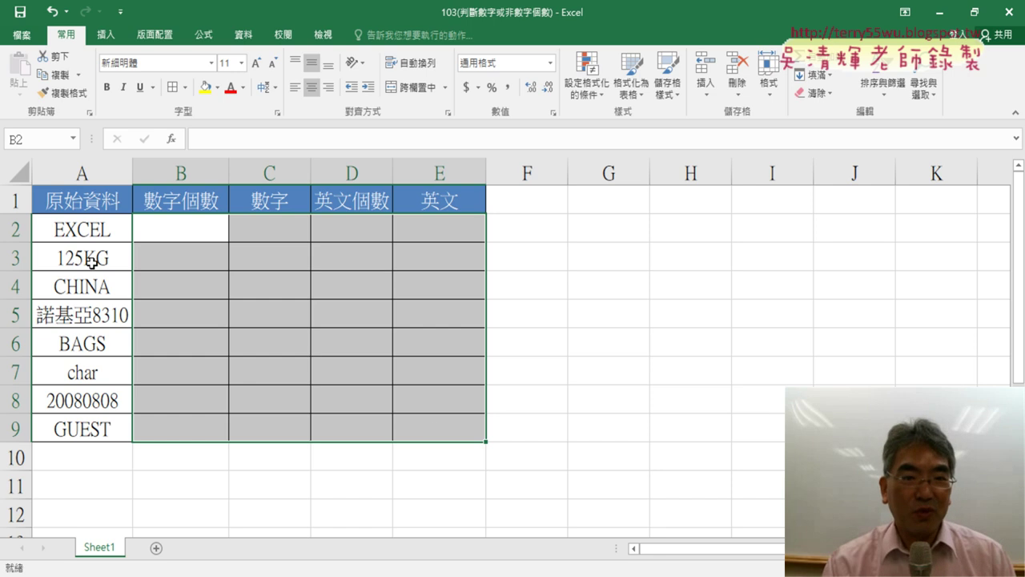
pyautogui.click(173, 222)
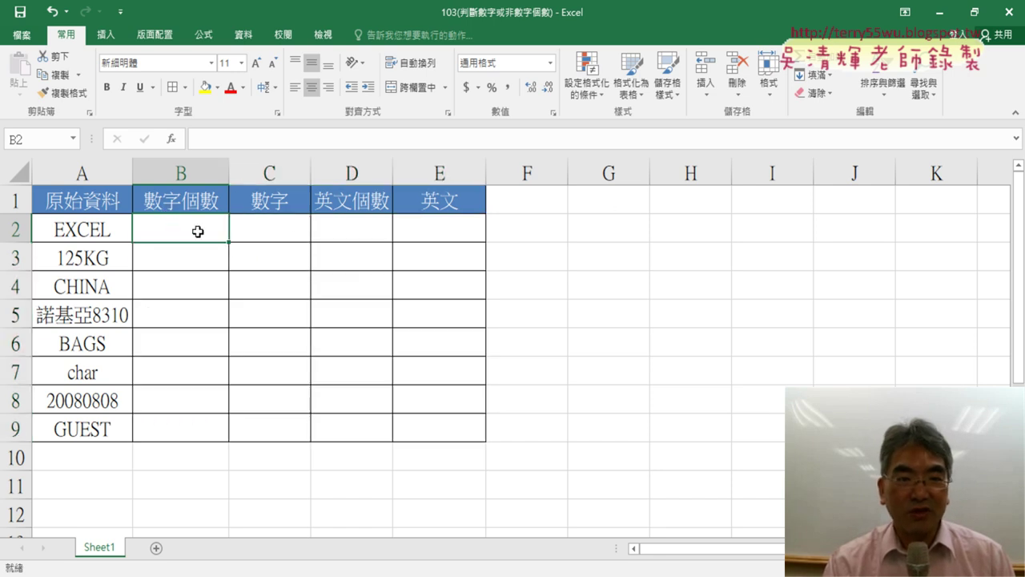
pyautogui.moveTo(198, 231); pyautogui.dragTo(176, 423)
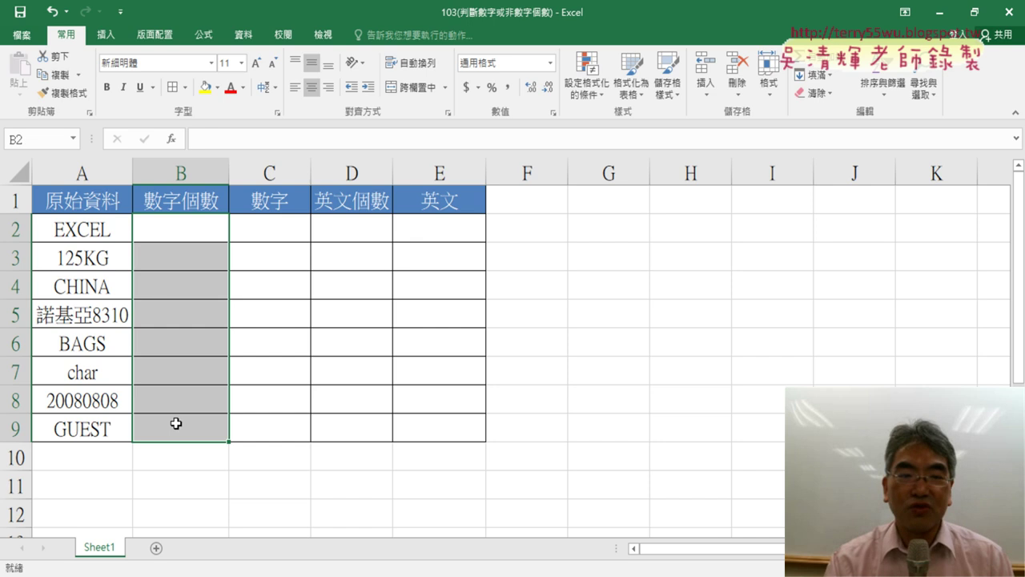
pyautogui.moveTo(270, 229); pyautogui.dragTo(264, 430)
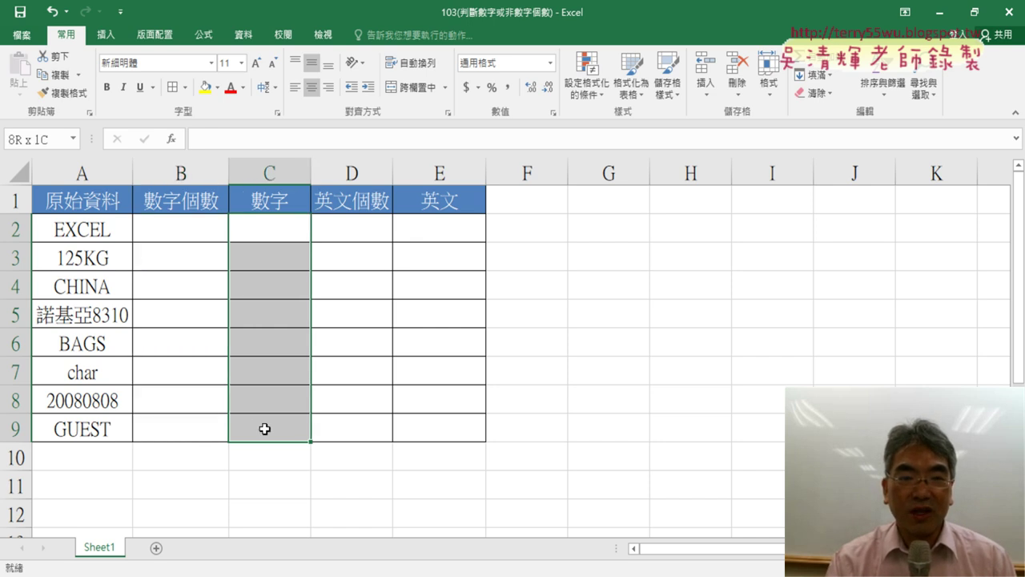
pyautogui.moveTo(361, 230); pyautogui.dragTo(350, 423)
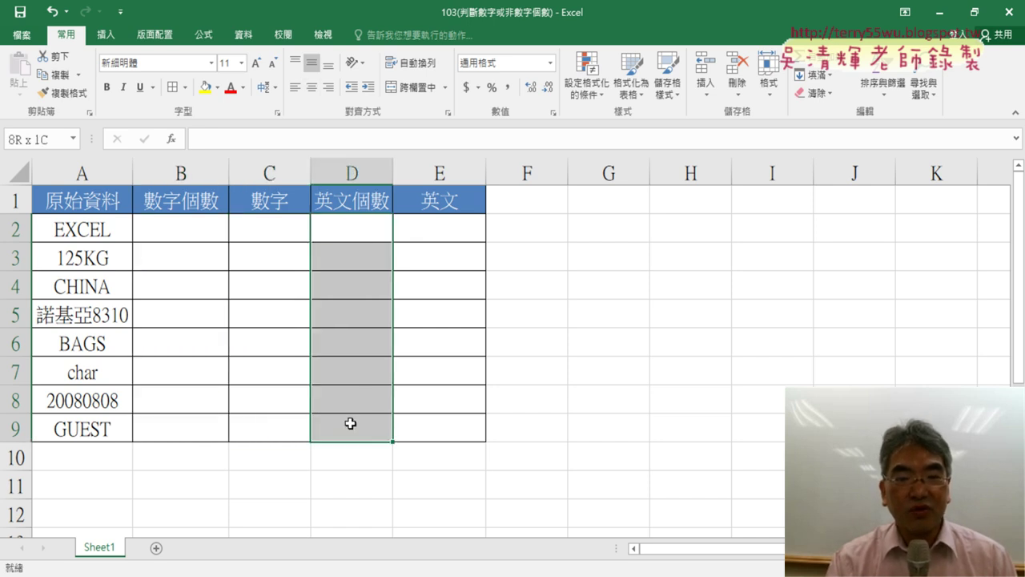
pyautogui.moveTo(462, 229); pyautogui.dragTo(447, 429)
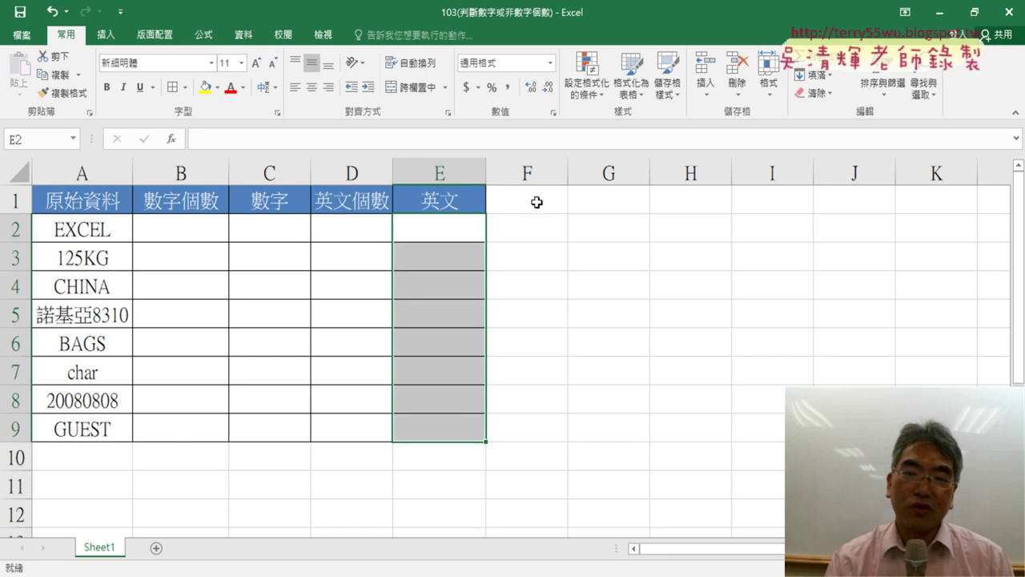
pyautogui.click(536, 202)
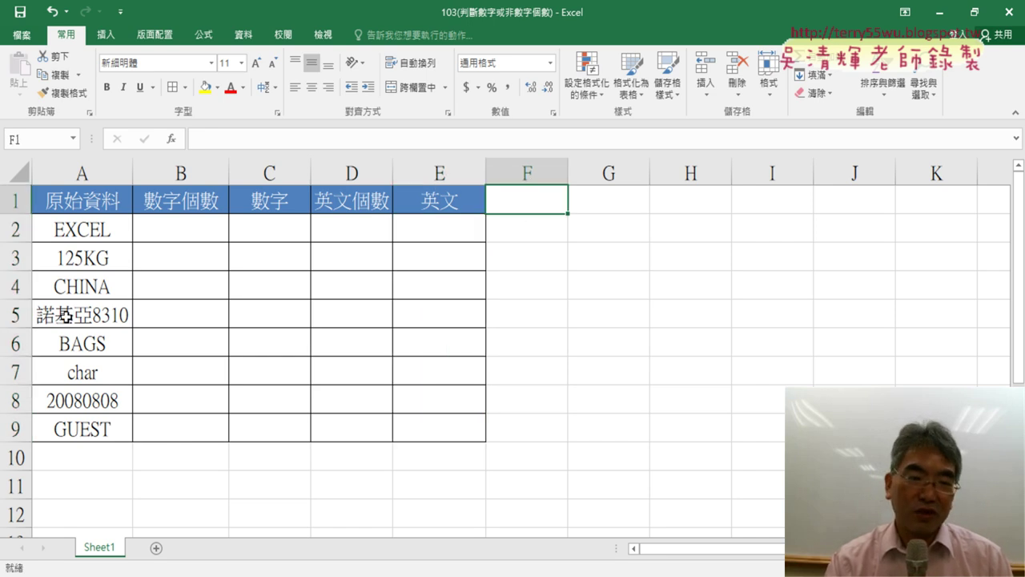